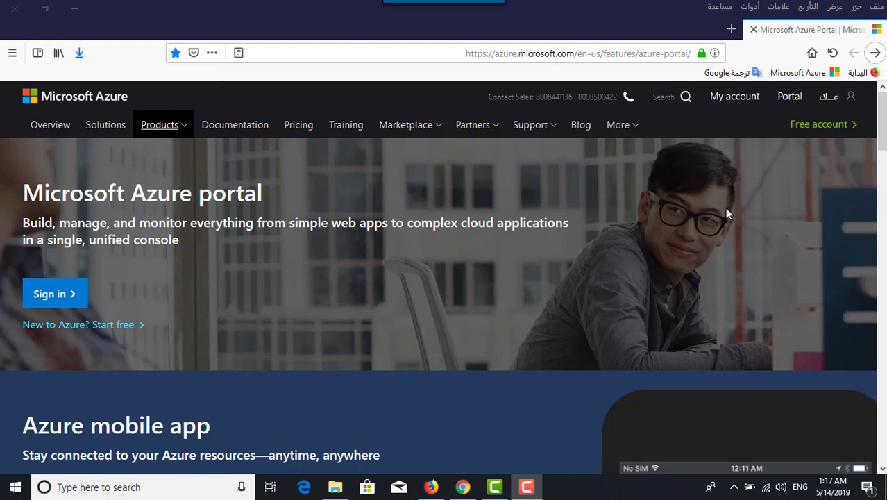
Start a new virtual machine from the Virtual machines list and dismiss the credit notification
left_click(786, 101)
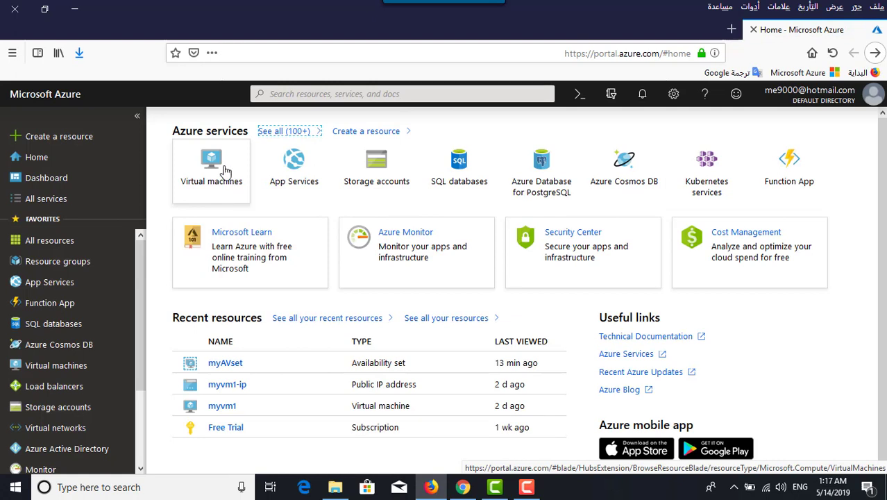
left_click(74, 366)
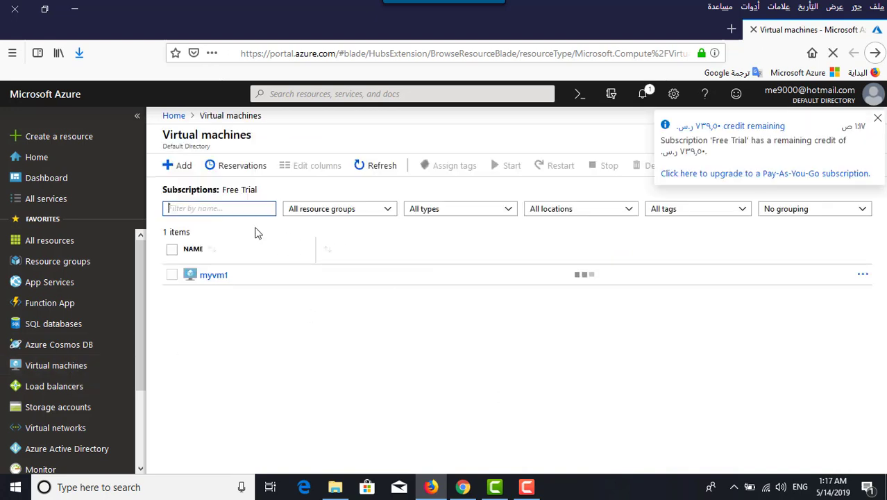
left_click(177, 168)
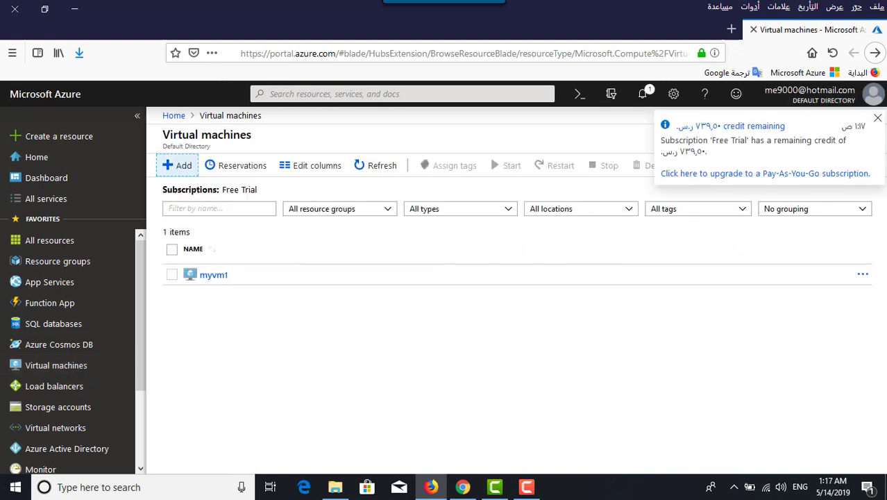
left_click(877, 119)
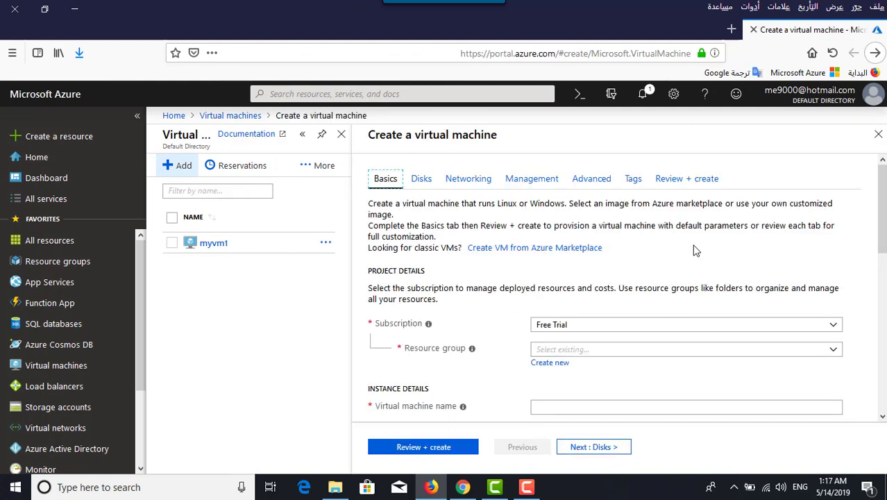
Choose Availabilty-RG as the resource group on the Basics tab
scroll(695, 246, "down", 2)
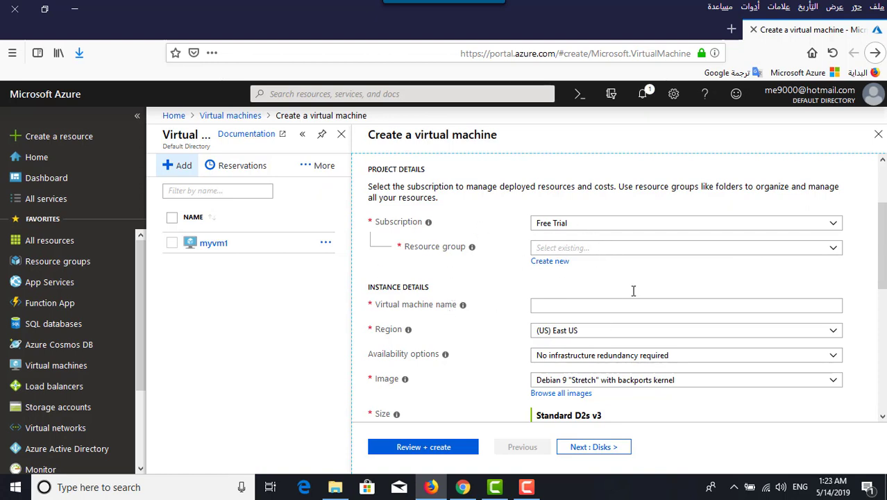
left_click(834, 249)
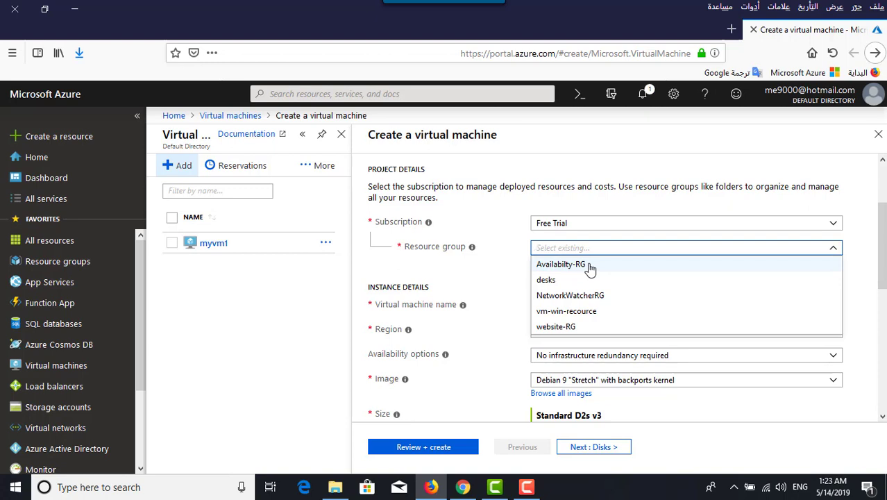
left_click(560, 264)
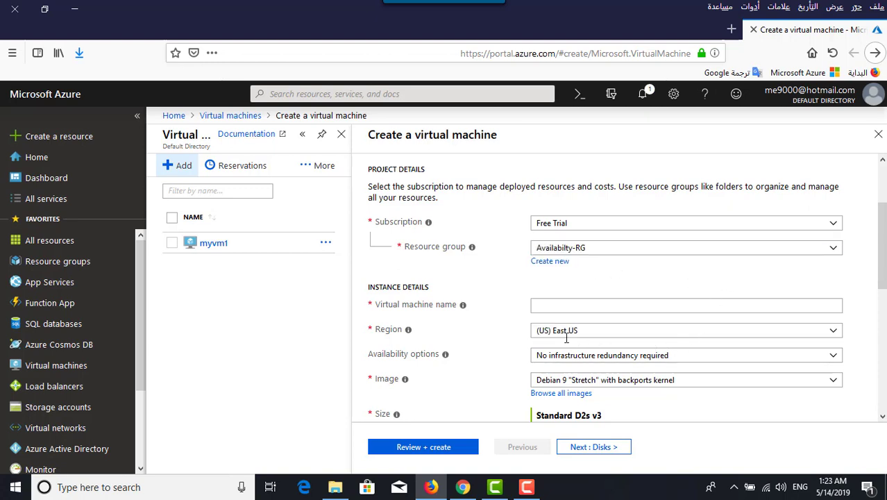
Enter web1 as the virtual machine name
left_click(599, 305)
type("we")
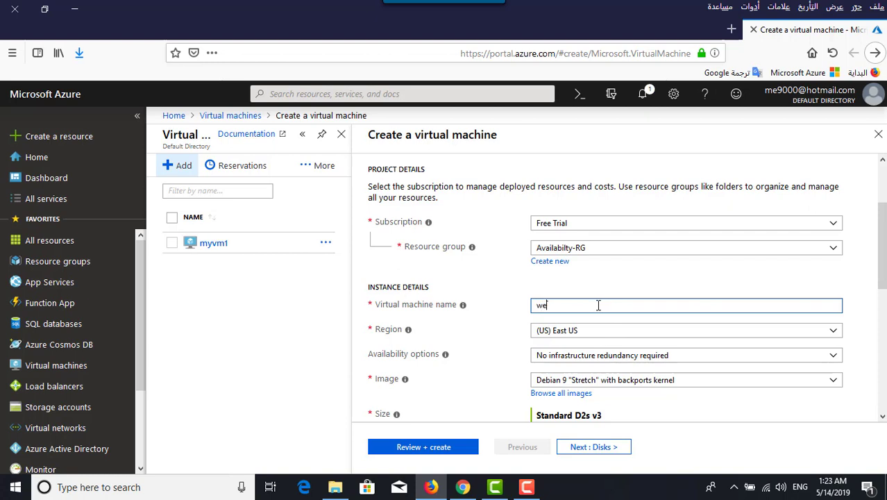
type("b1")
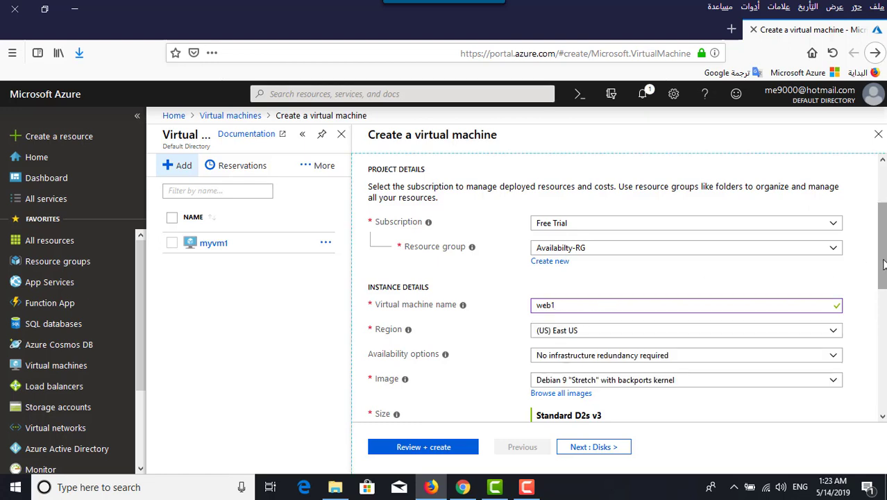
left_click_drag(881, 264, 881, 314)
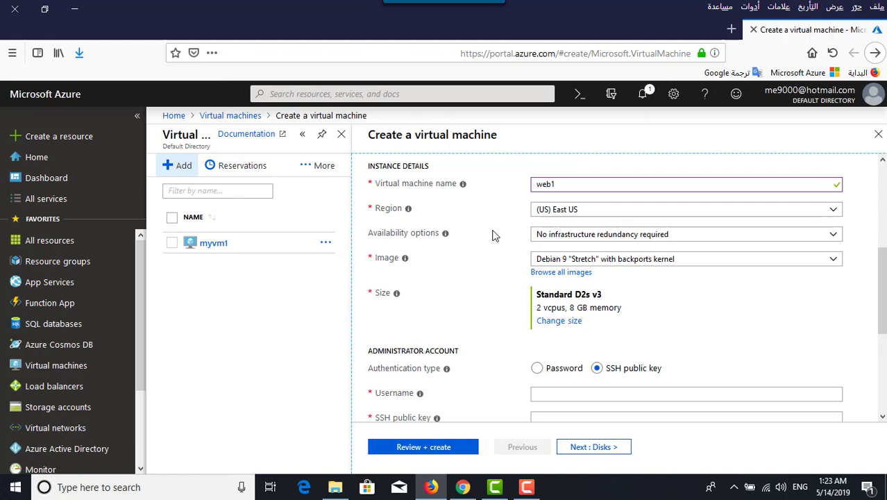
left_click(813, 234)
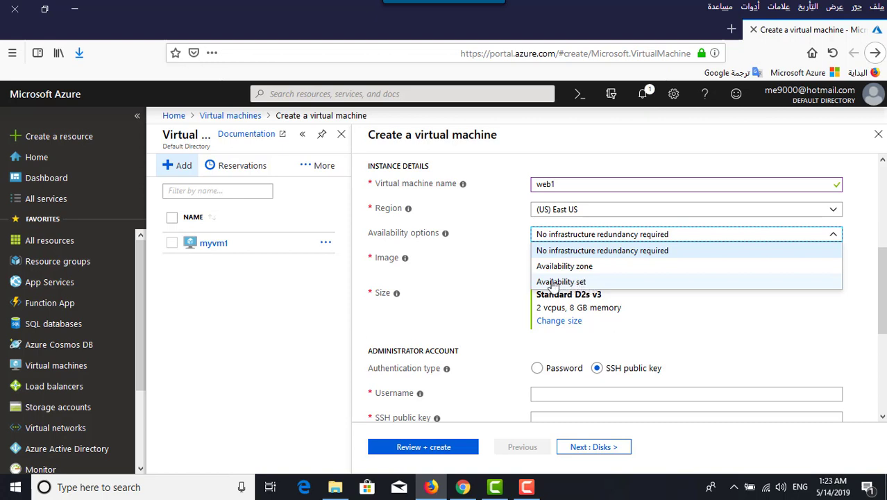
Set Availability options to Availability set and select myAVset
left_click(575, 283)
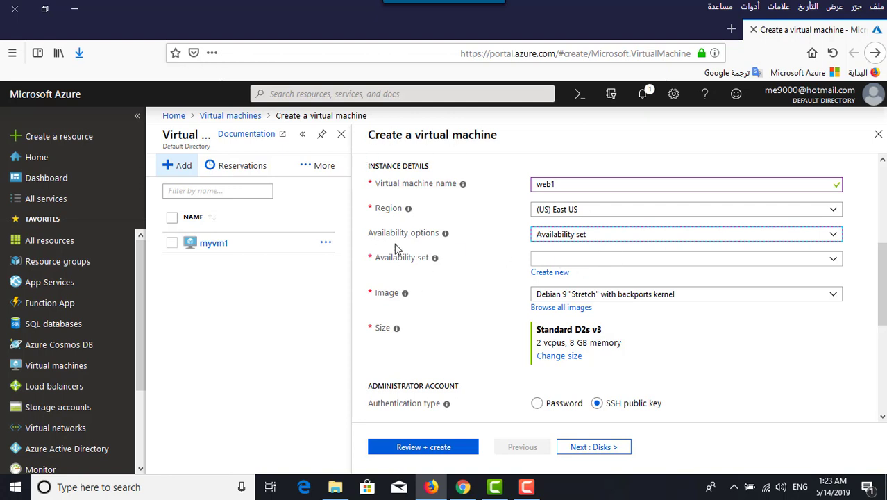
left_click(831, 264)
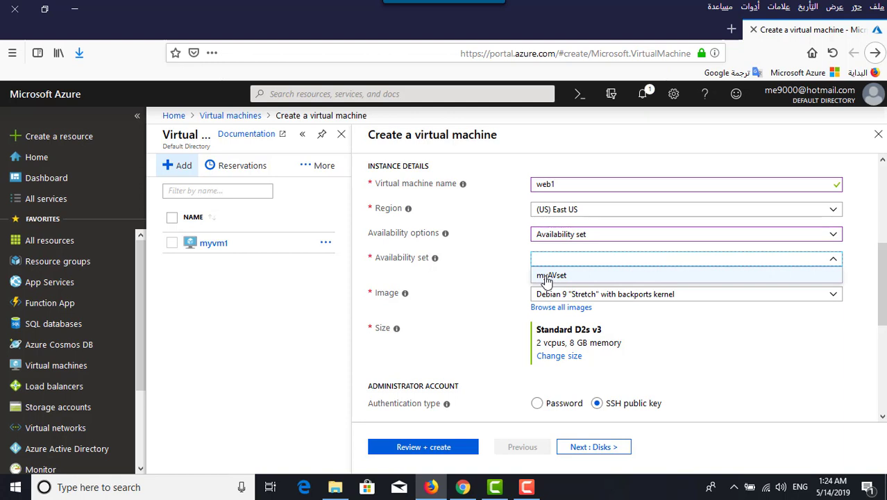
left_click(558, 277)
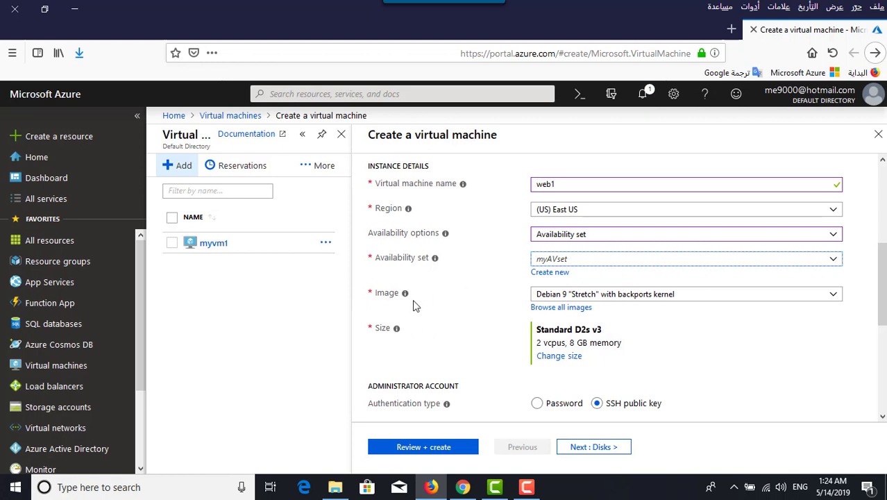
left_click(810, 295)
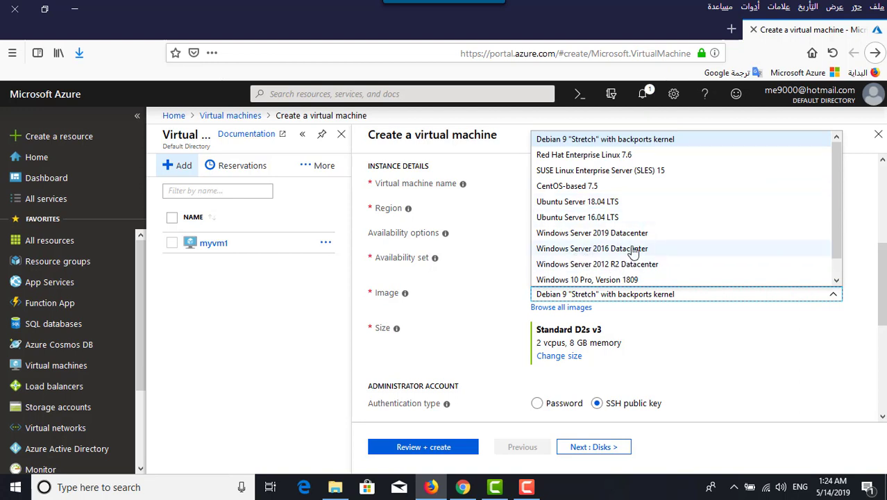
Select the Windows Server 2016 Datacenter image and change the VM size to Standard B2s
left_click(631, 248)
scroll(883, 295, "down", 2)
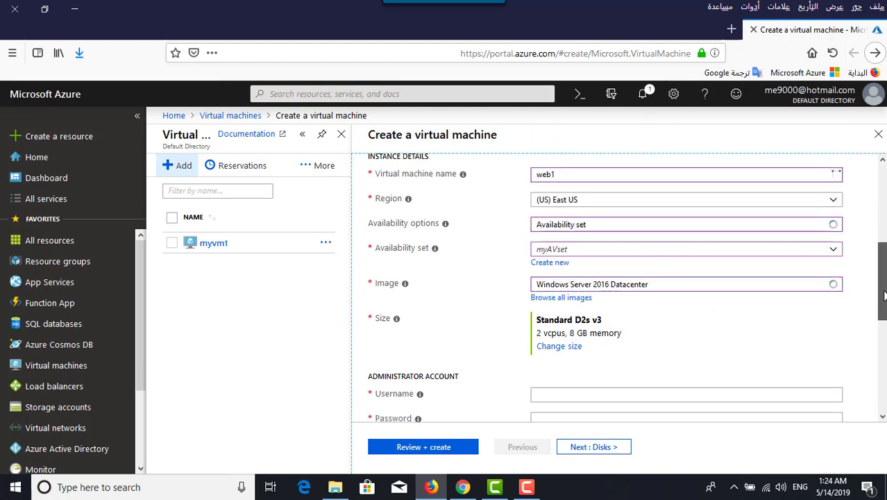
left_click_drag(883, 294, 883, 321)
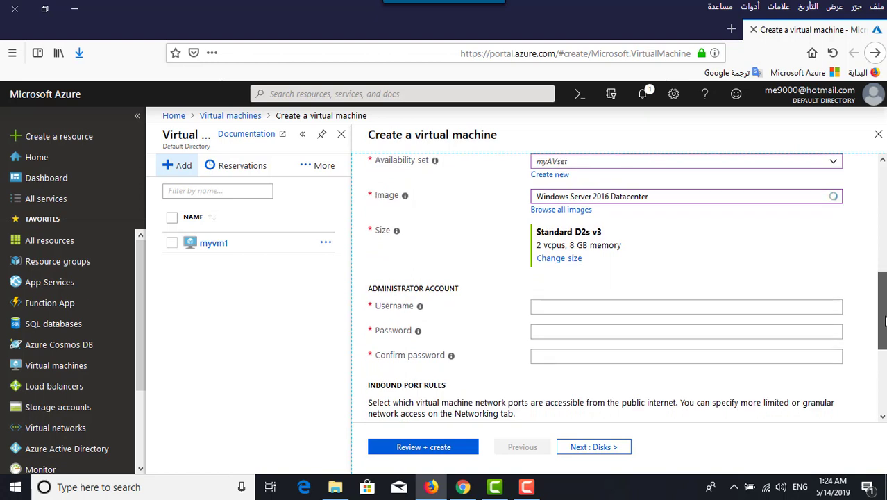
left_click(559, 259)
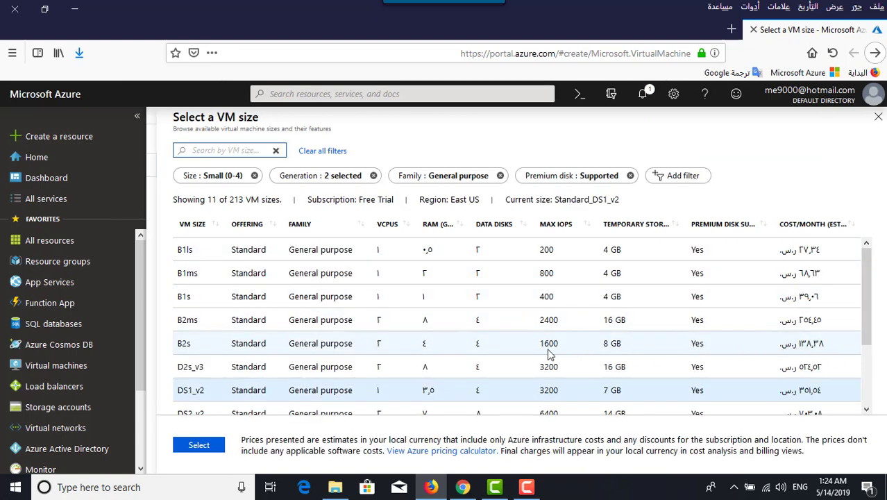
left_click(276, 344)
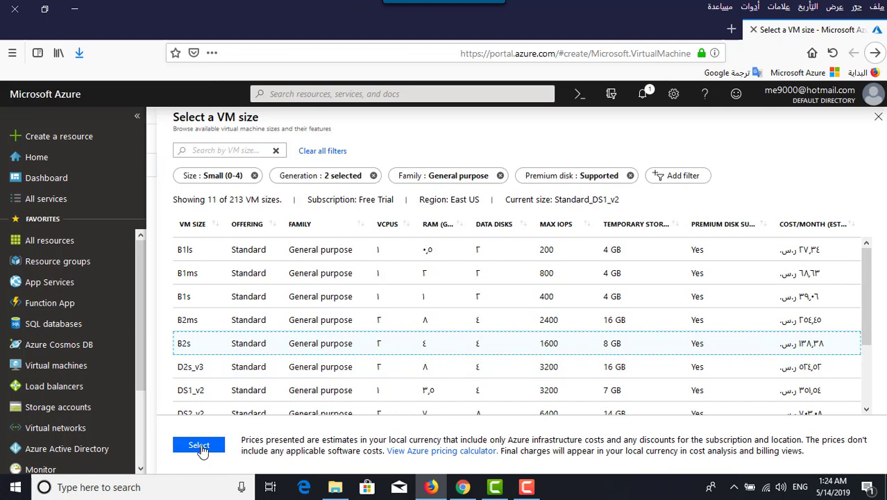
left_click(200, 445)
left_click(582, 308)
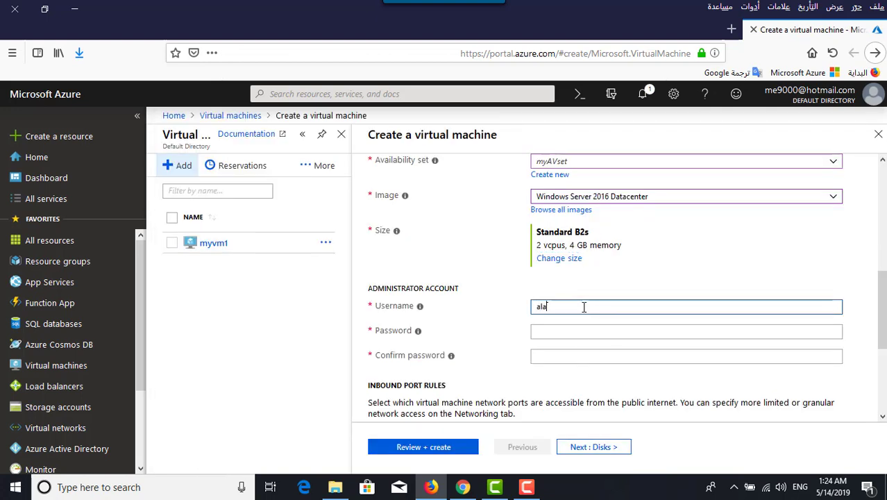
Type the administrator password and enter it again in Confirm password
key("Tab")
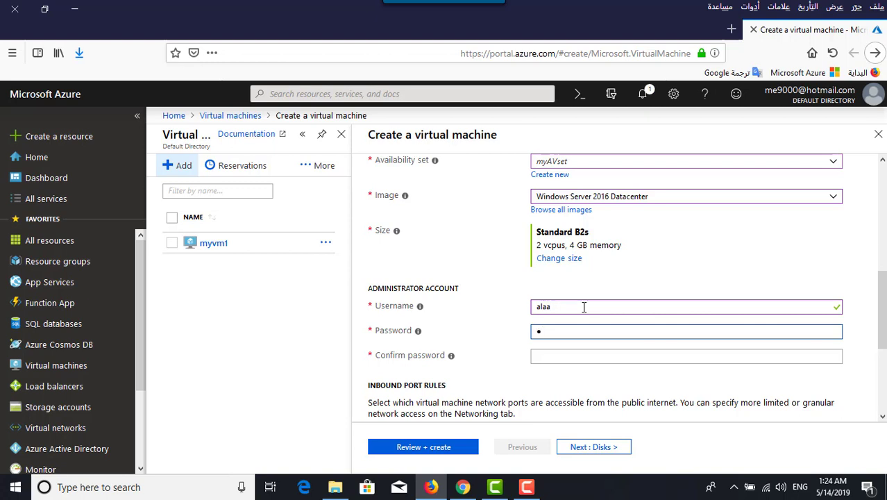
type("as")
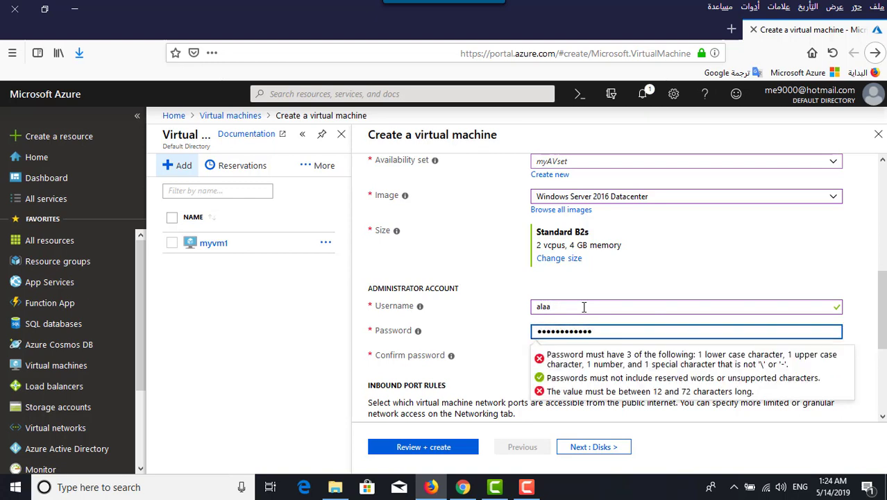
key("Tab")
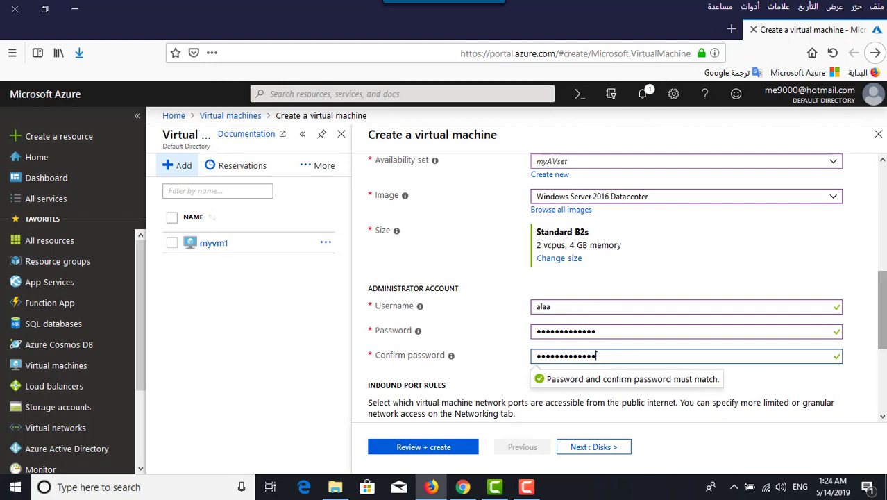
scroll(600, 322, "down", 3)
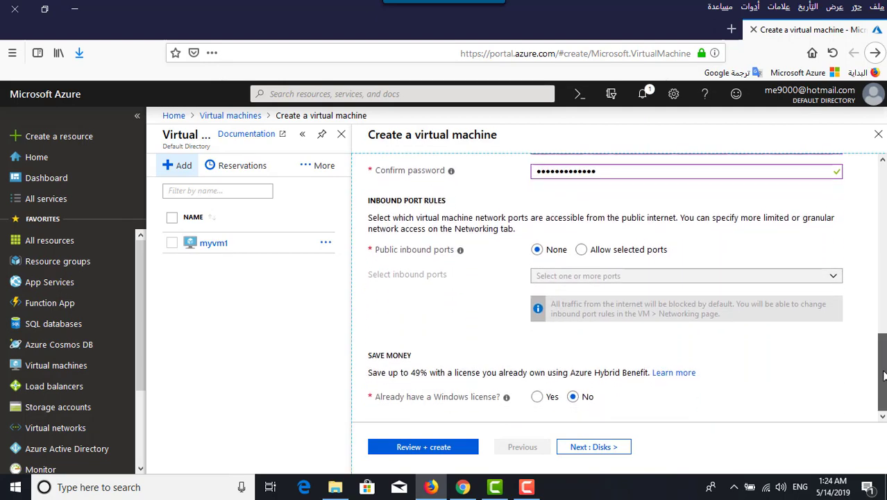
Allow selected inbound ports with RDP (3389) enabled, then continue to Disks
left_click(581, 250)
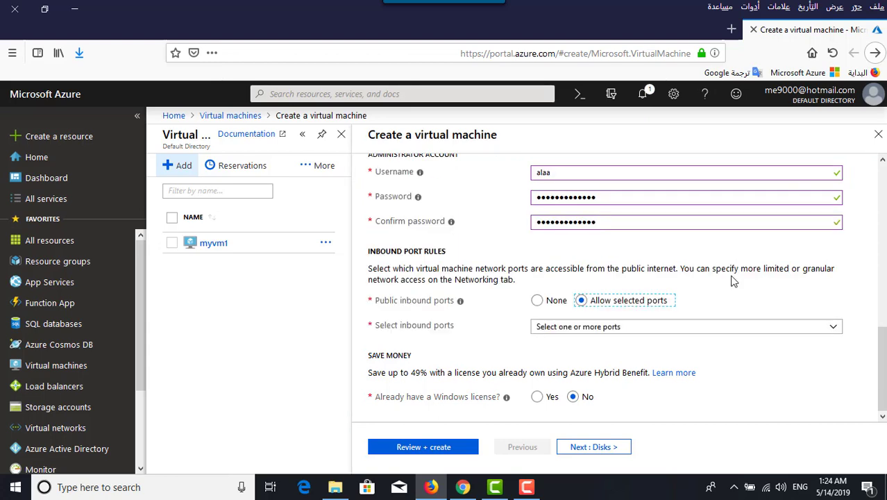
left_click(754, 328)
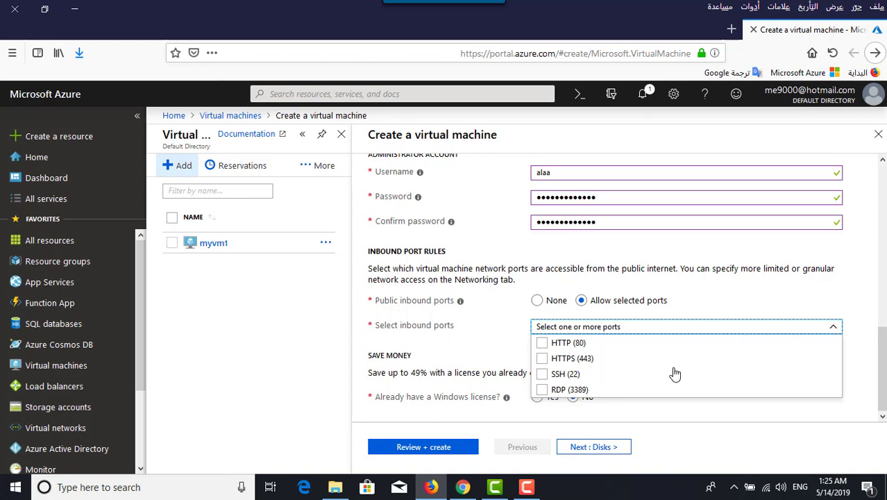
left_click(546, 389)
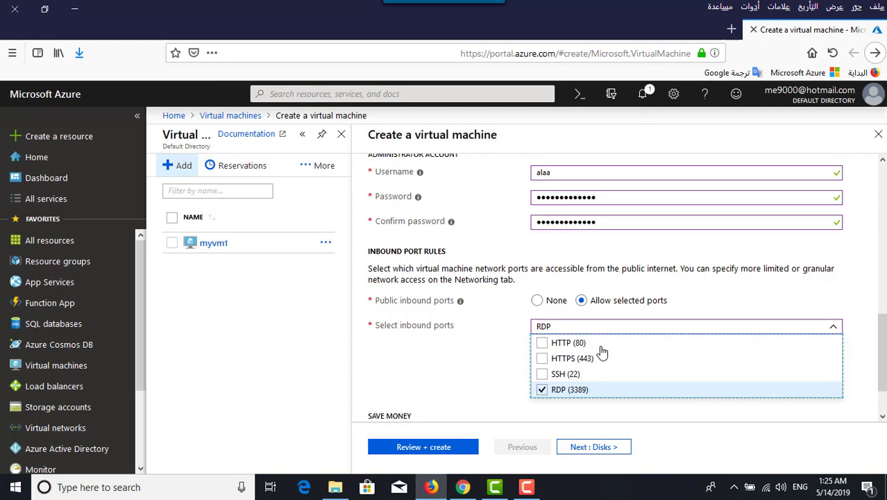
left_click(479, 361)
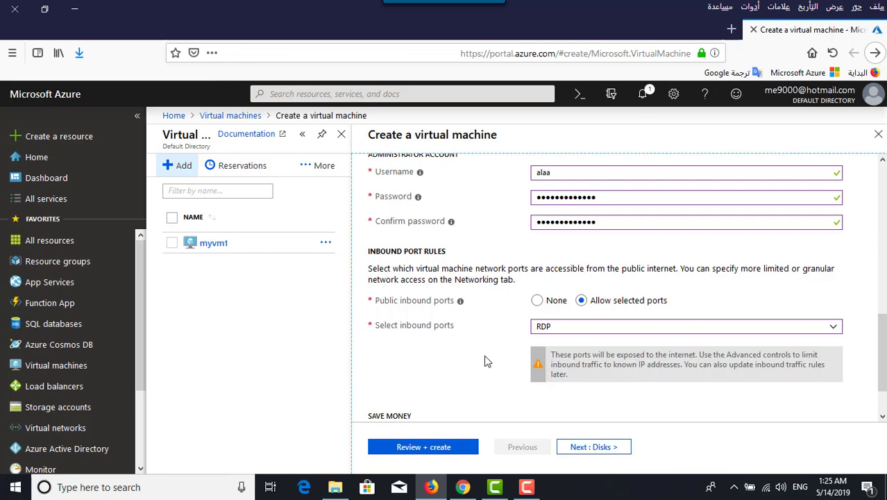
scroll(490, 349, "down", 2)
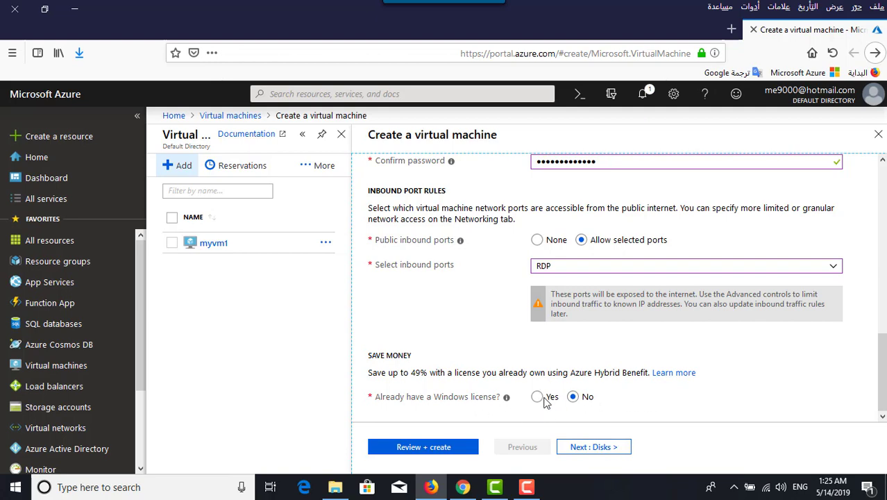
left_click(600, 447)
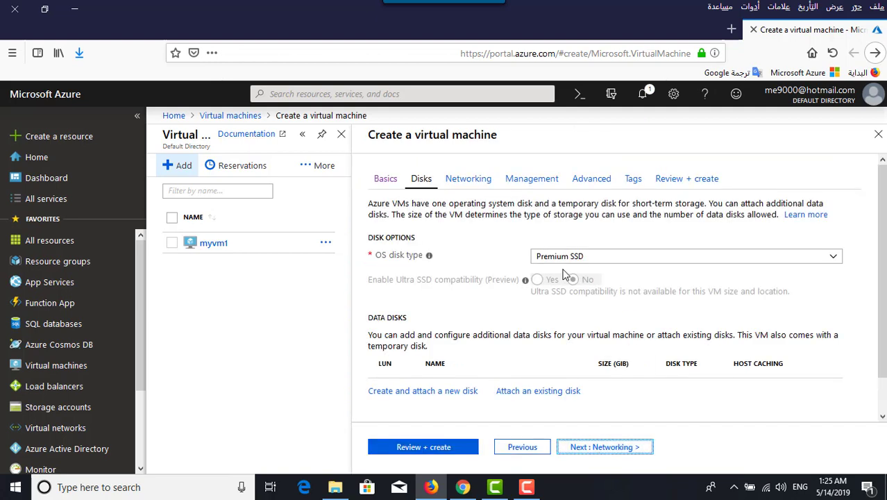
Accept the Networking defaults (new Availabilty-RG-vnet, web1-ip) and continue to Management
left_click(621, 447)
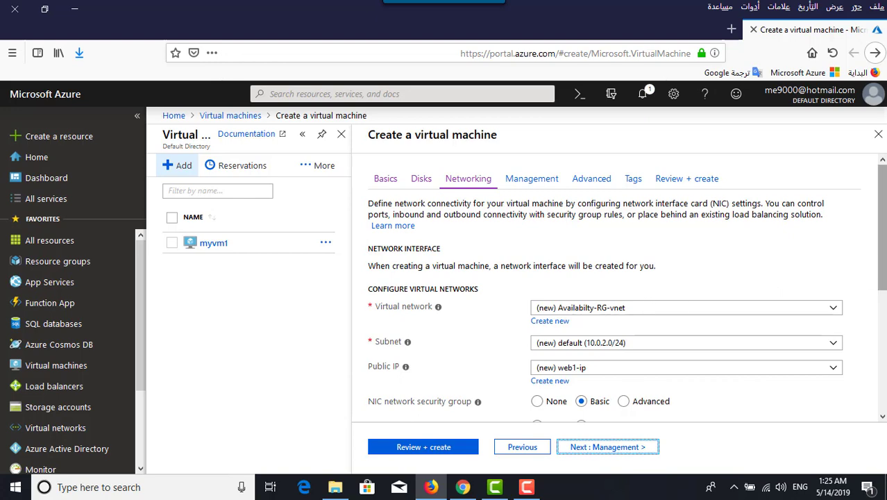
left_click_drag(882, 245, 880, 306)
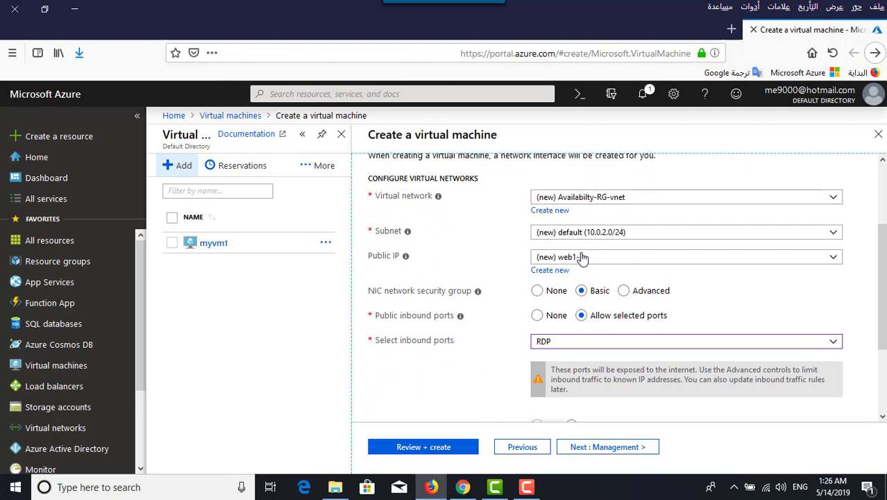
scroll(668, 323, "down", 3)
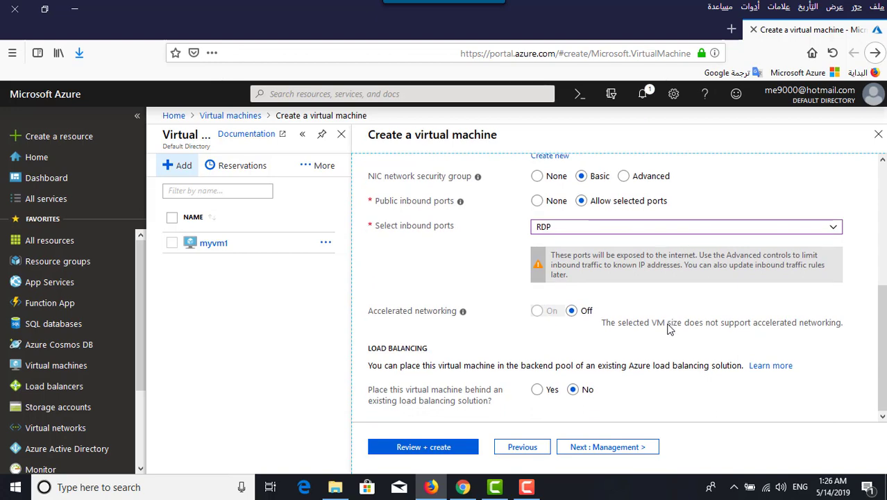
left_click(636, 453)
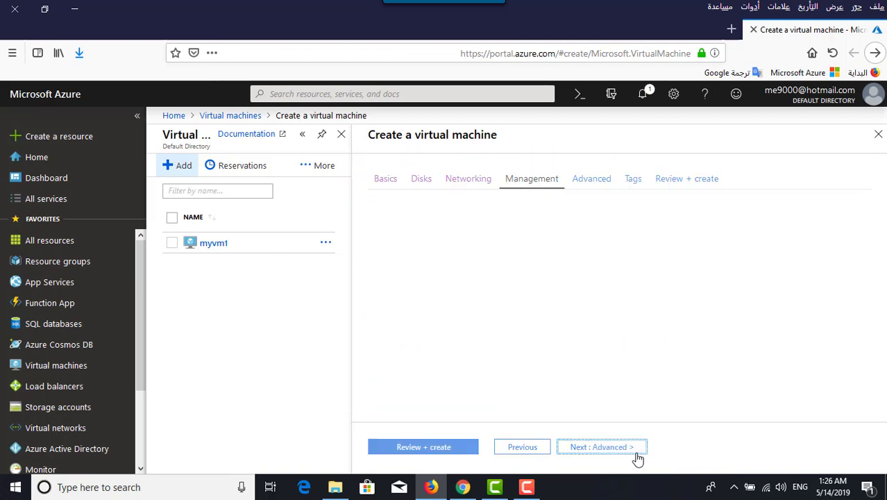
Keep boot diagnostics with new availabiltyrgdiag storage and open the Advanced tab's extension list
scroll(647, 375, "down", 4)
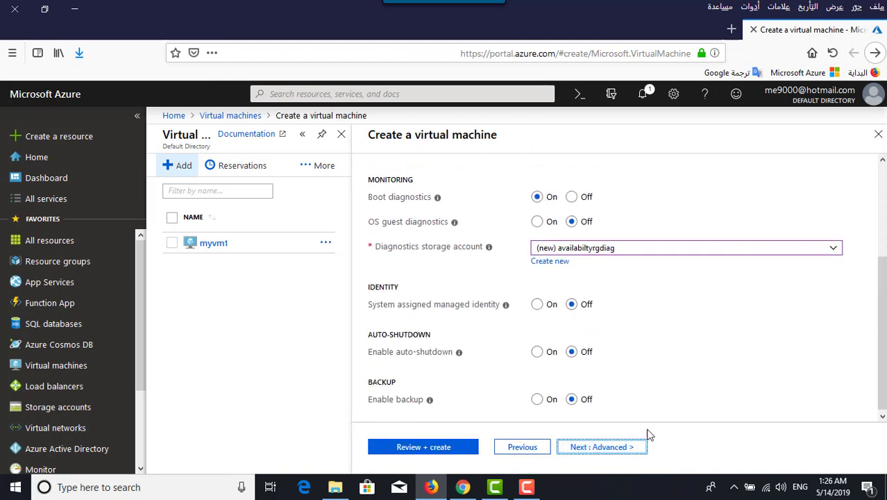
left_click(637, 448)
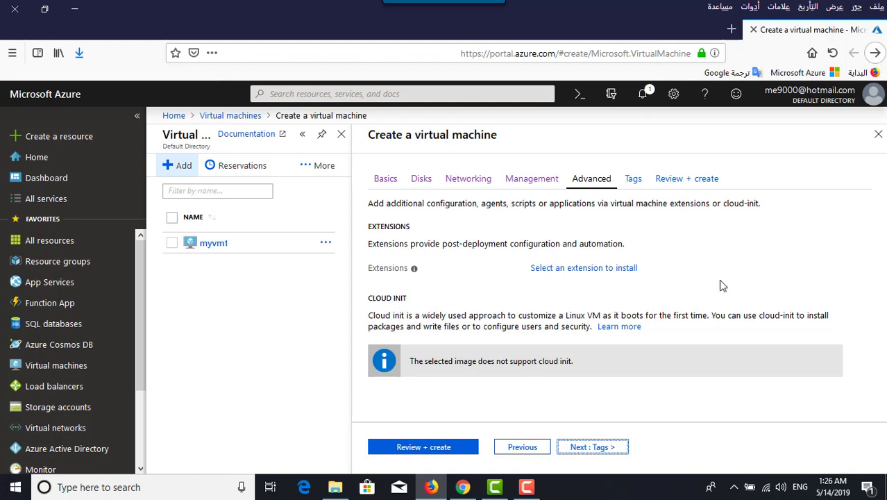
left_click(590, 271)
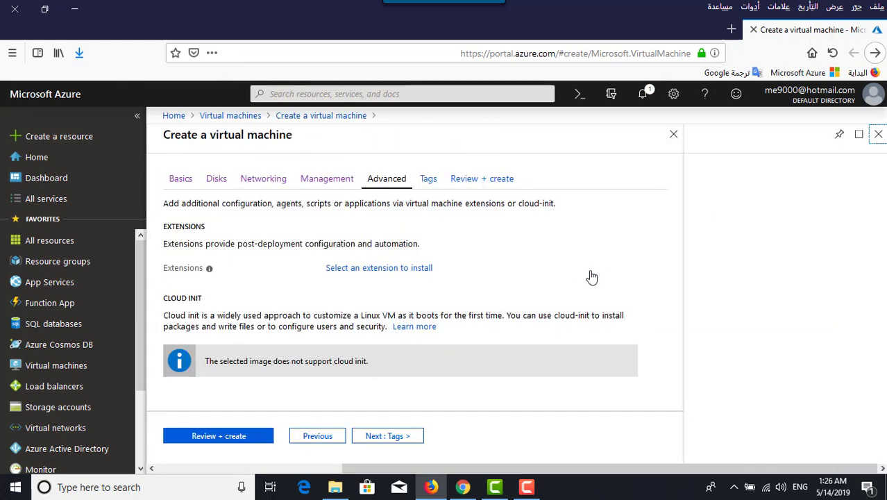
Select the ESET File Security extension and start creating it
left_click(561, 156)
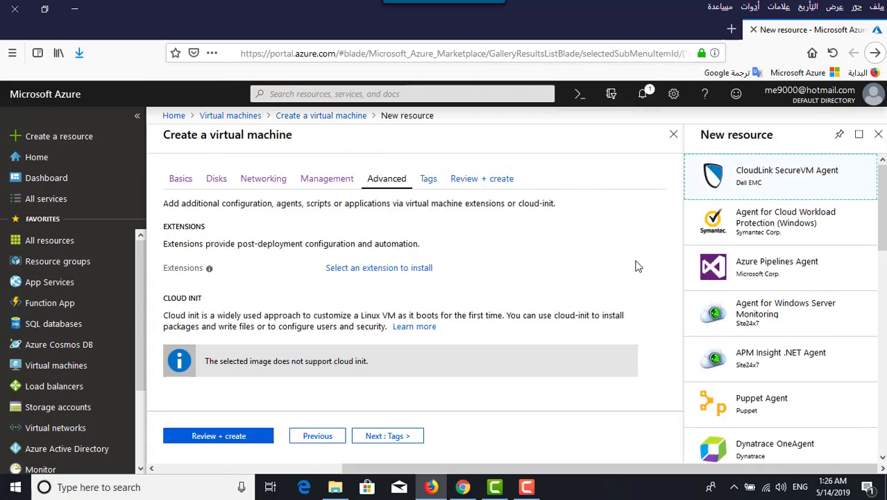
left_click_drag(882, 220, 884, 375)
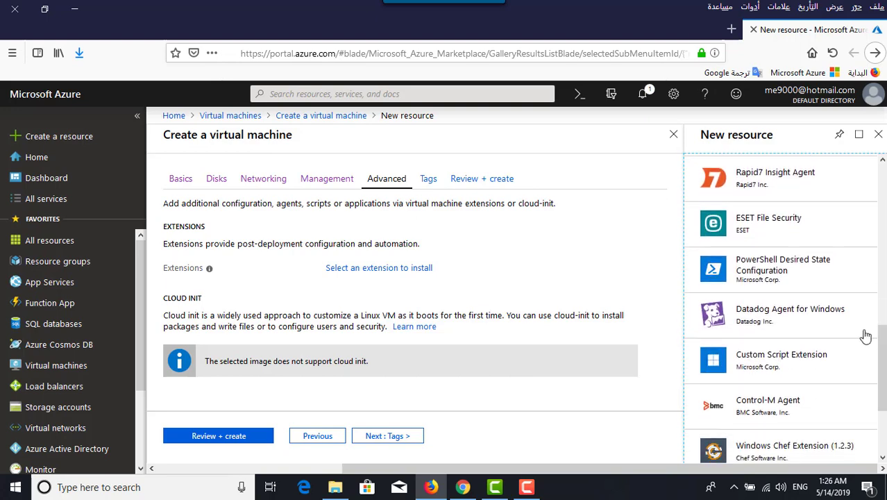
left_click(744, 232)
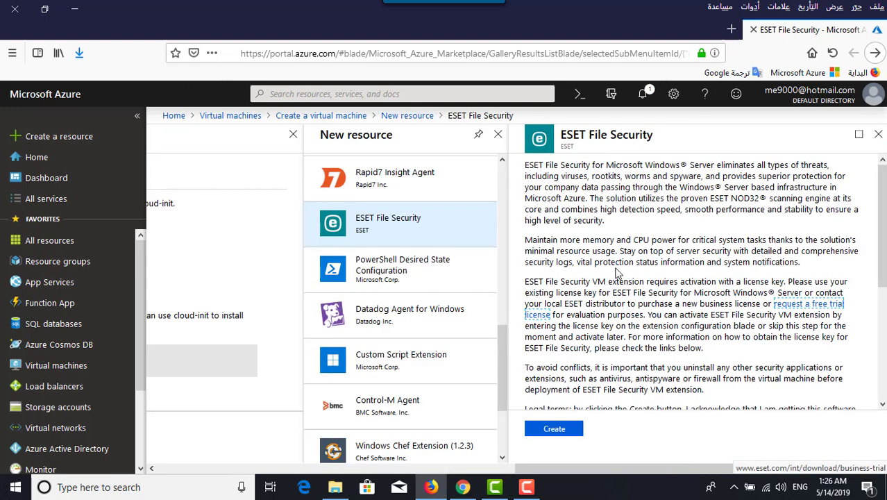
left_click(573, 436)
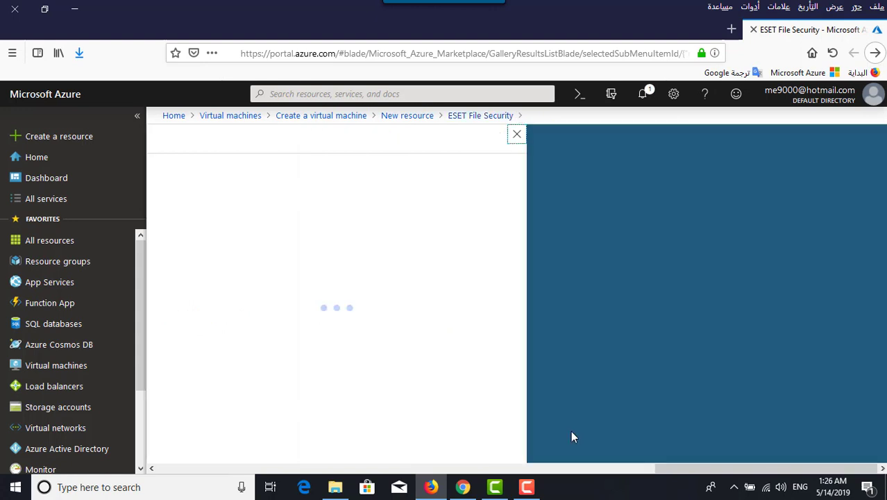
Set 'Install Web and email component' to No and confirm the extension settings
left_click(562, 155)
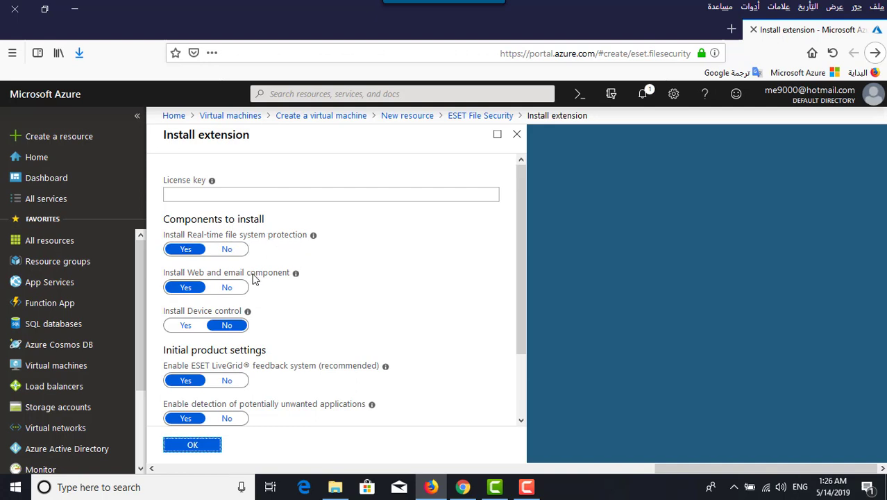
left_click(229, 290)
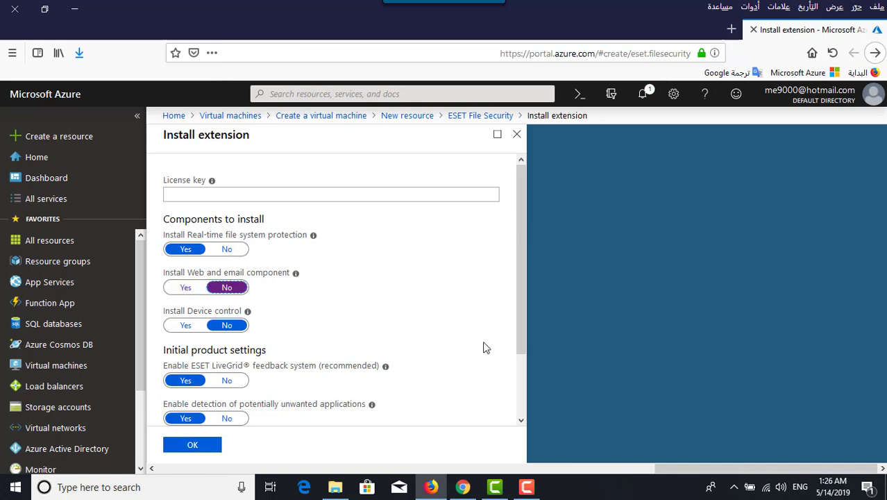
left_click_drag(519, 324, 519, 385)
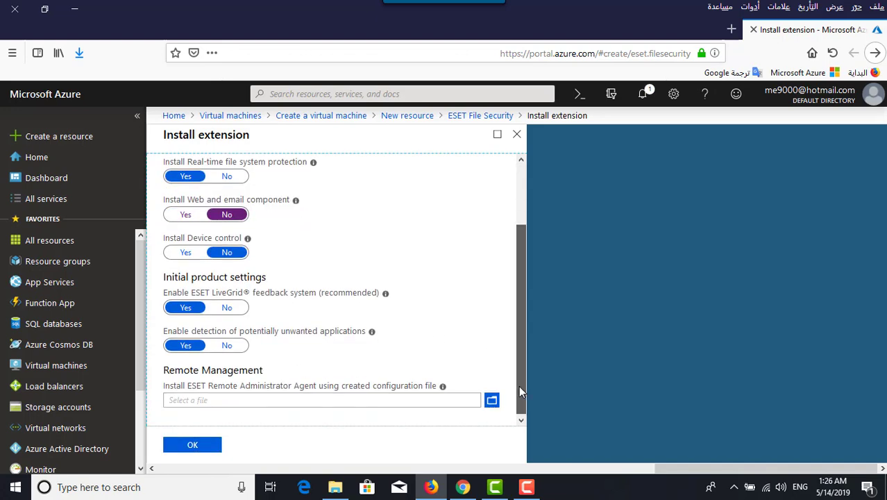
left_click(207, 448)
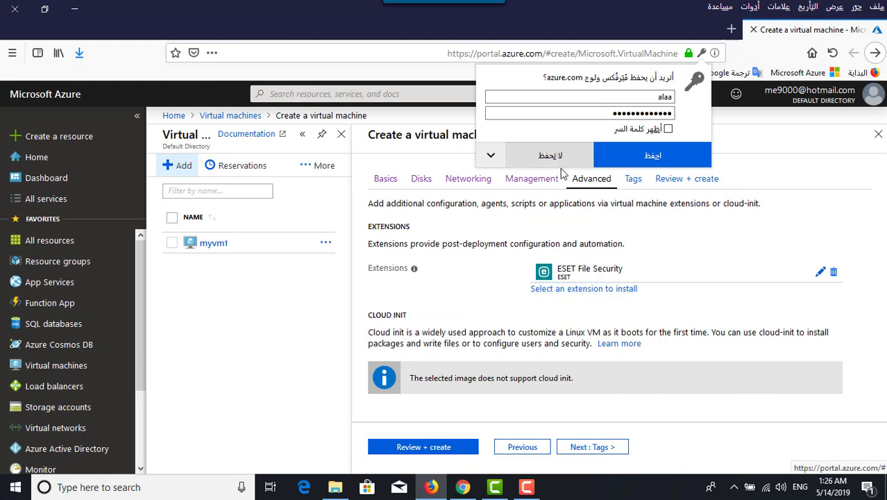
Decline saving the password, skip past Tags, and create the web1 VM after validation passes
left_click(555, 161)
left_click(599, 450)
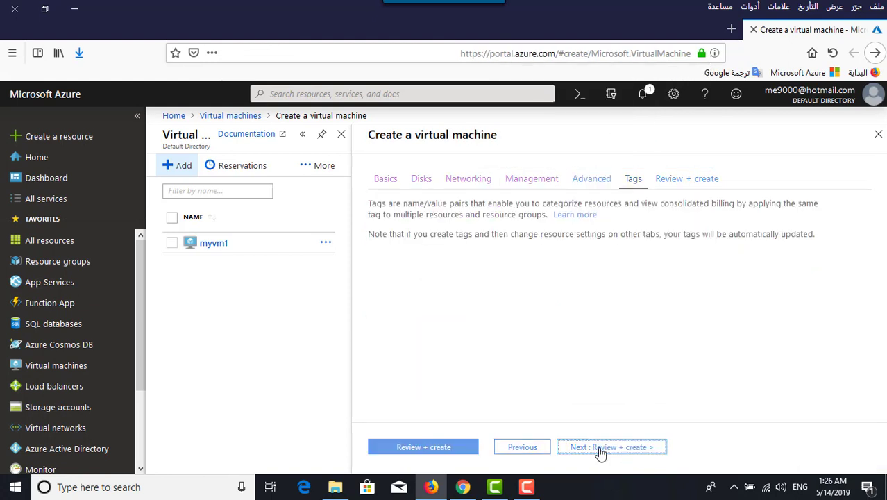
left_click(601, 450)
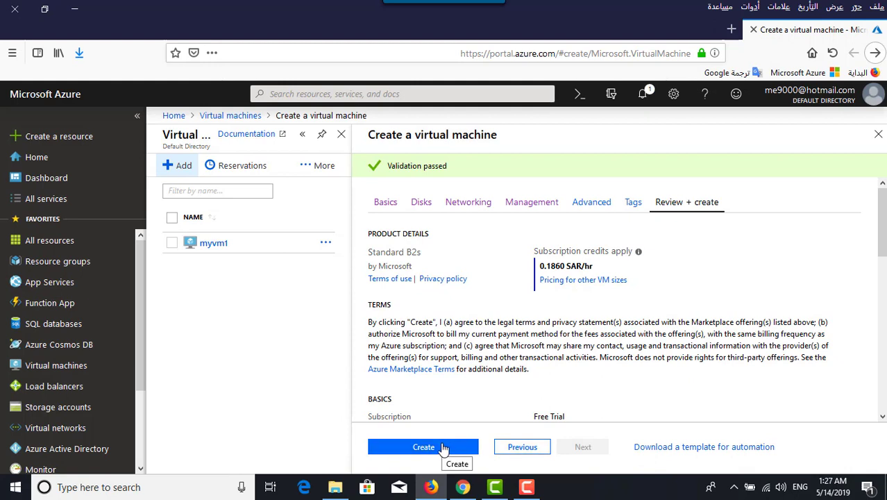
left_click(442, 448)
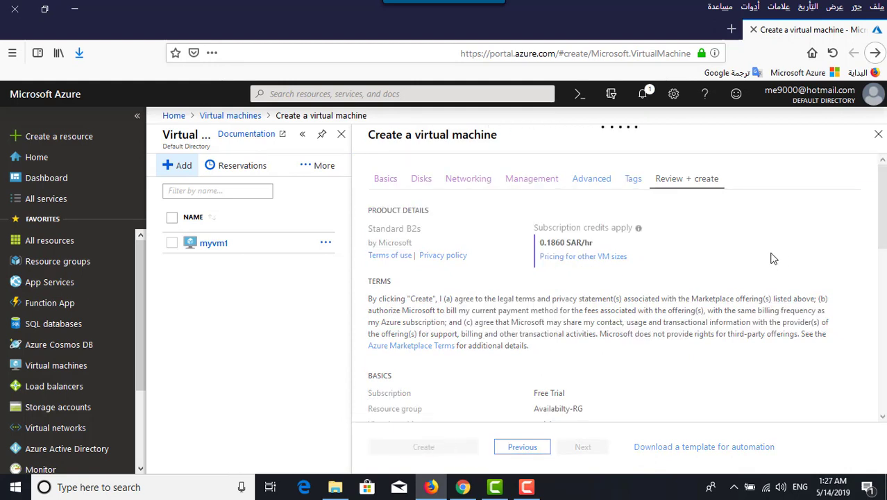
Check that every web1 deployment resource shows OK, then return to the portal Home page
left_click(526, 487)
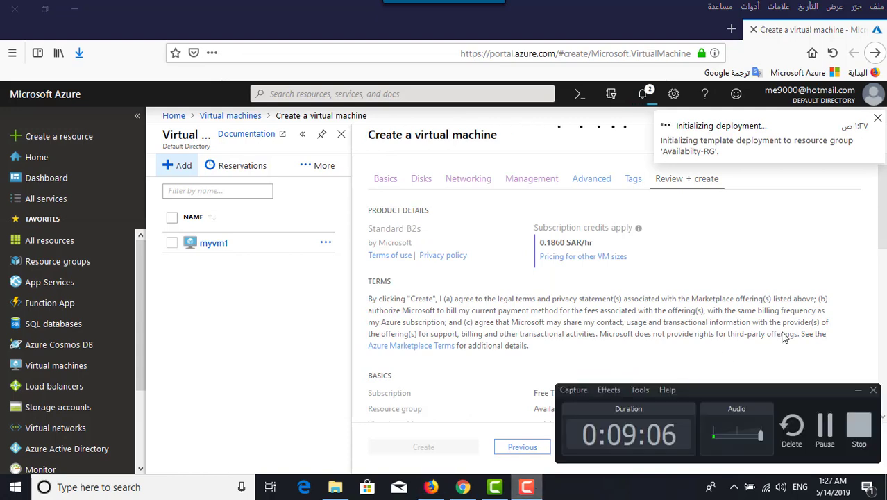
left_click(825, 432)
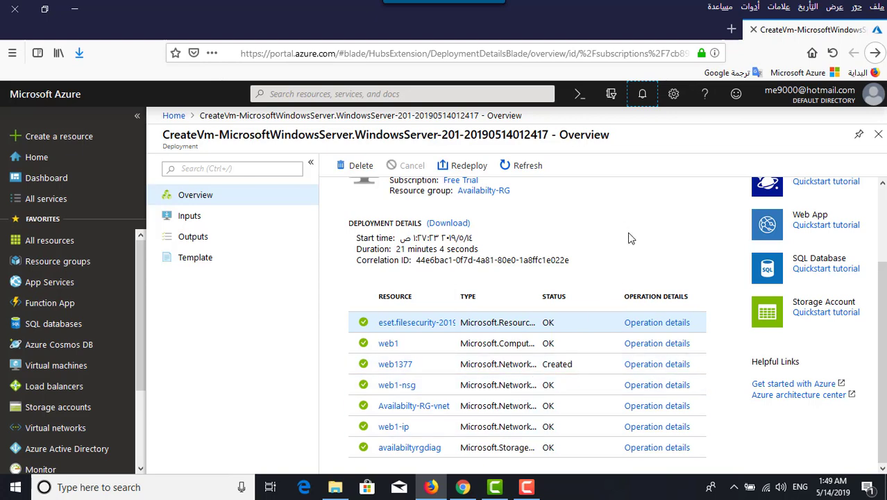
left_click(174, 116)
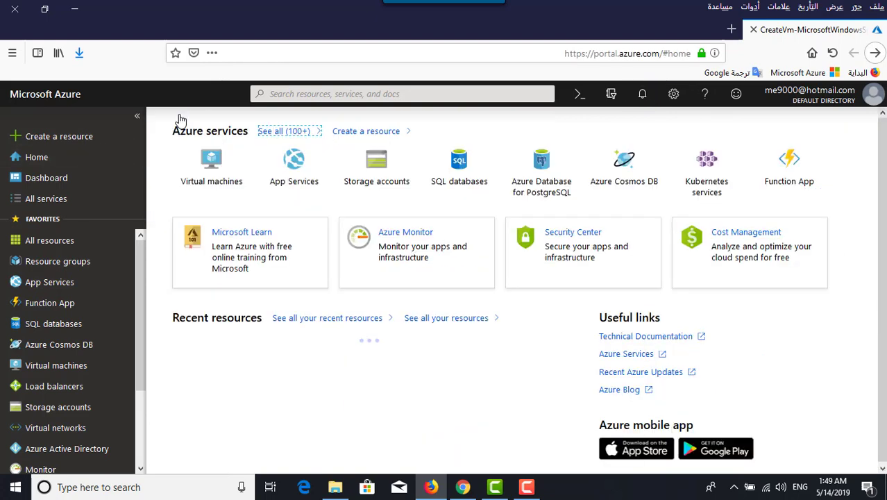
Check that web1 is Running in the myAVset availability set, then list all virtual machines
left_click(215, 184)
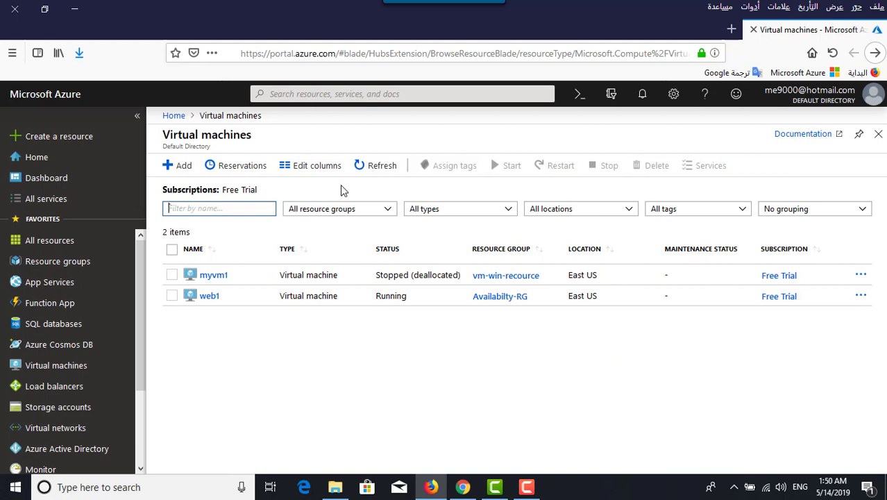
left_click(371, 92)
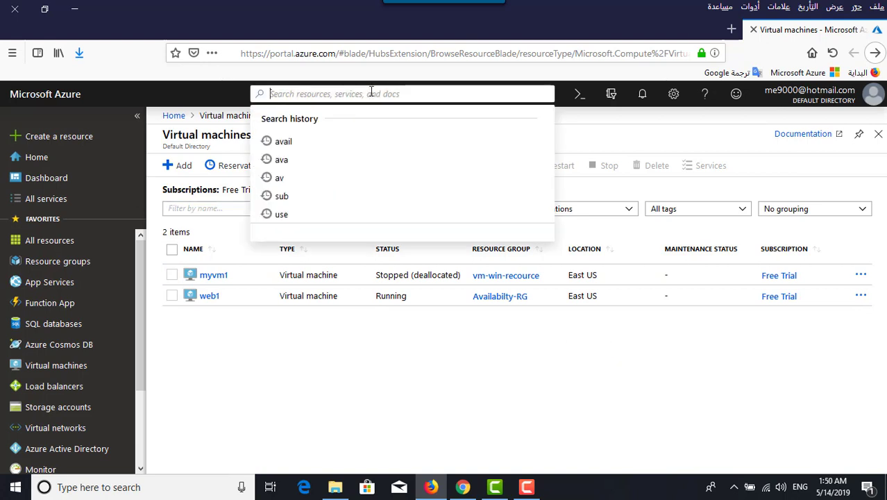
left_click(284, 141)
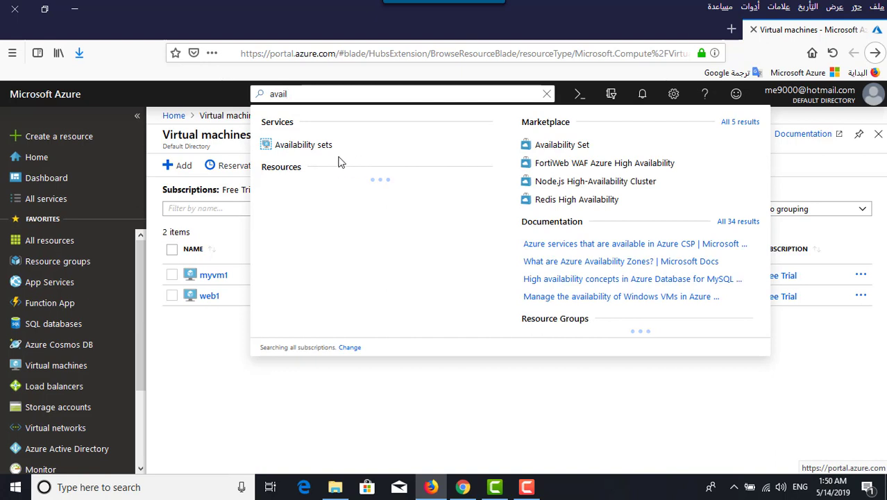
left_click(309, 149)
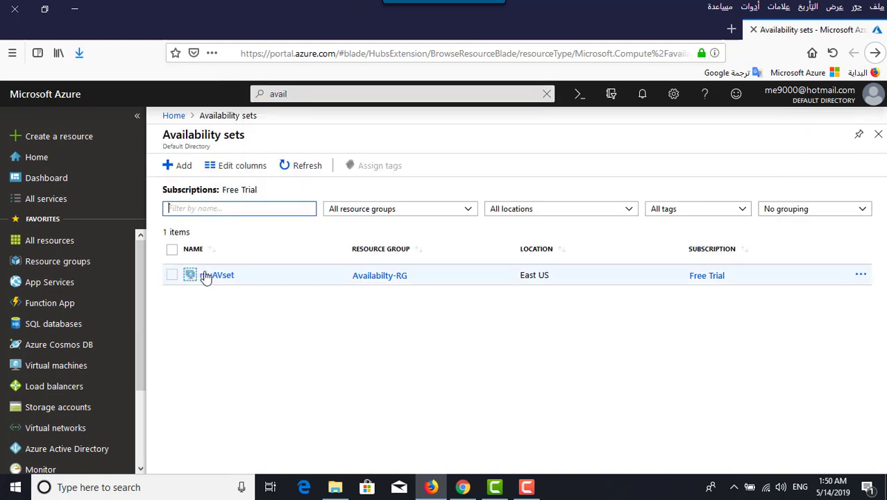
left_click(220, 280)
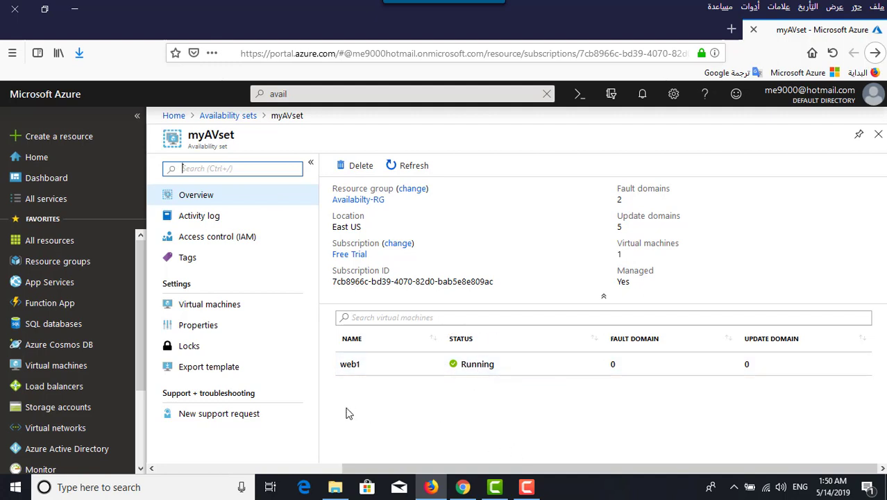
left_click(63, 366)
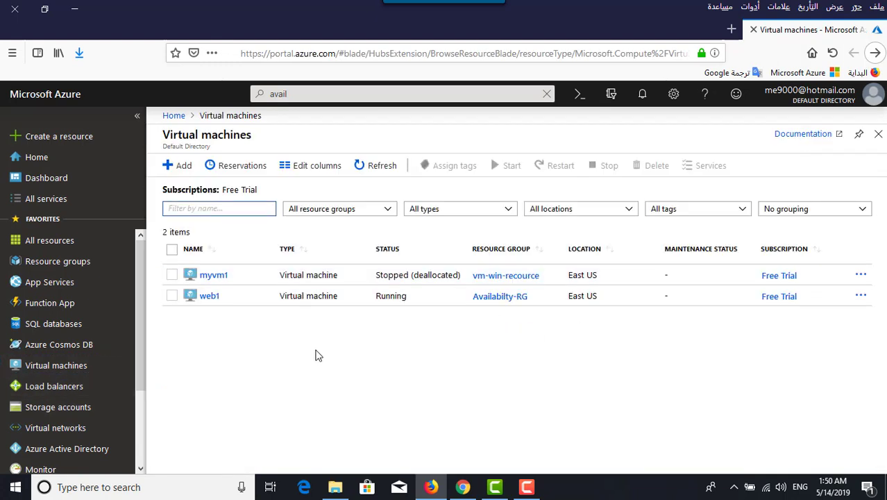
Download and open web1's RDP file, accepting the unknown publisher warning
left_click(172, 296)
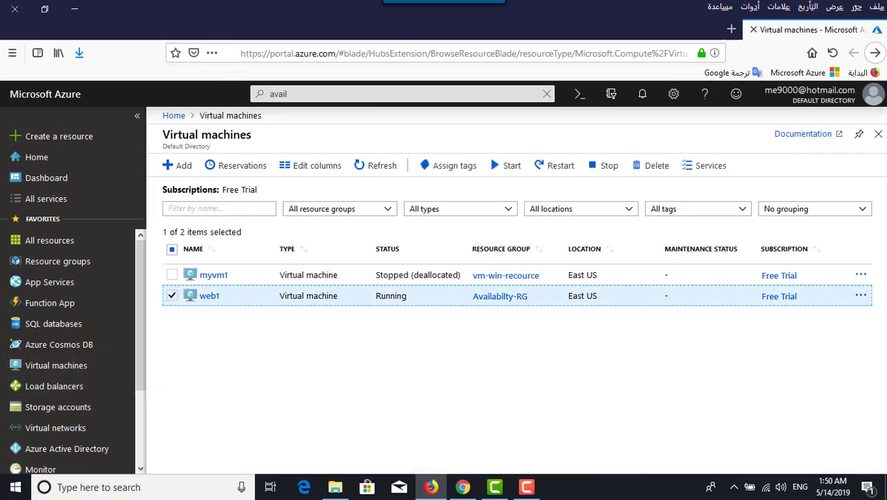
left_click(860, 296)
left_click(753, 340)
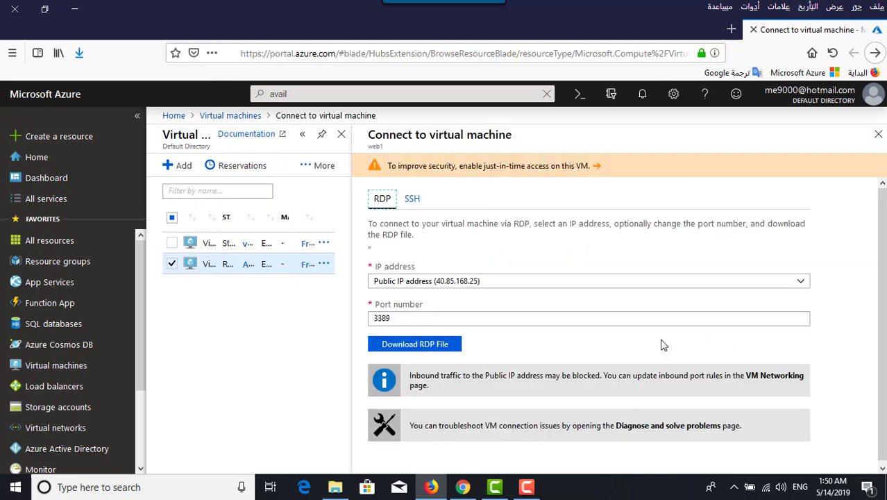
left_click(439, 344)
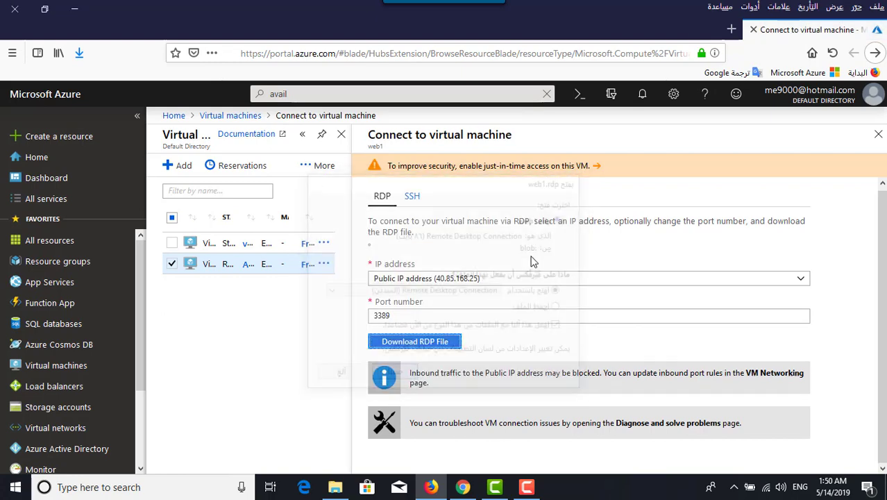
left_click(415, 374)
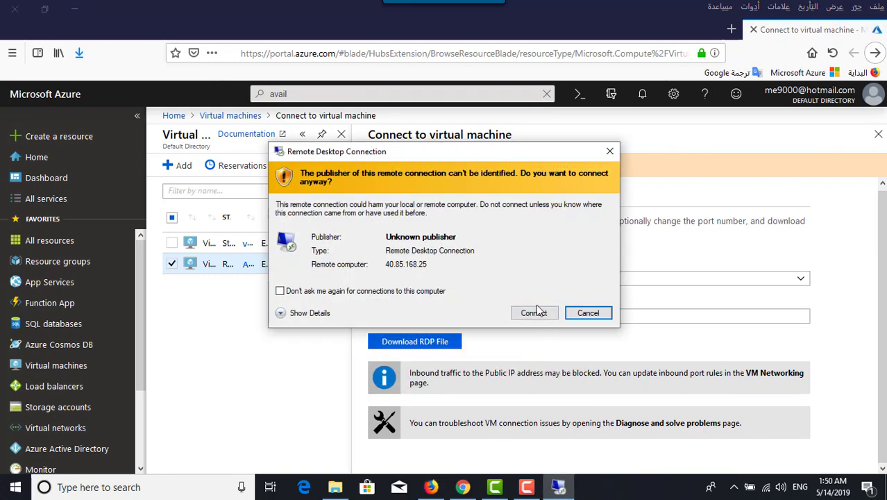
left_click(534, 313)
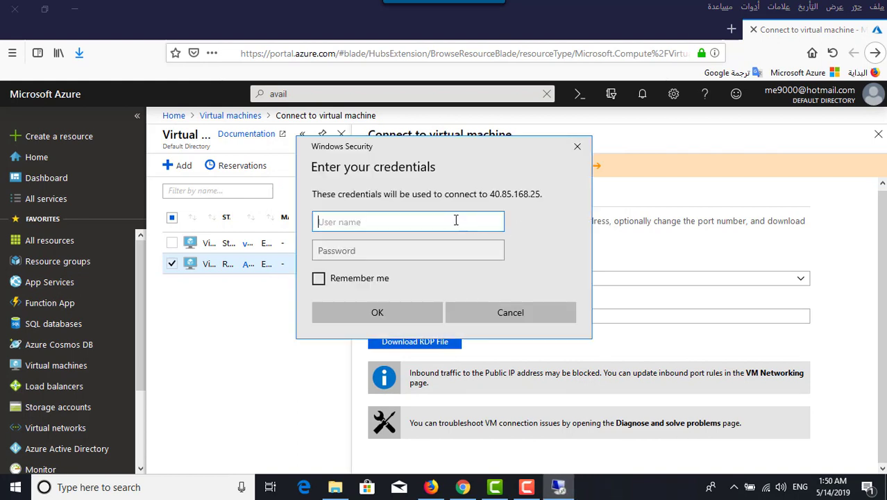
Sign in with the admin username and password and accept web1's certificate warning
type("alaa")
key("Tab")
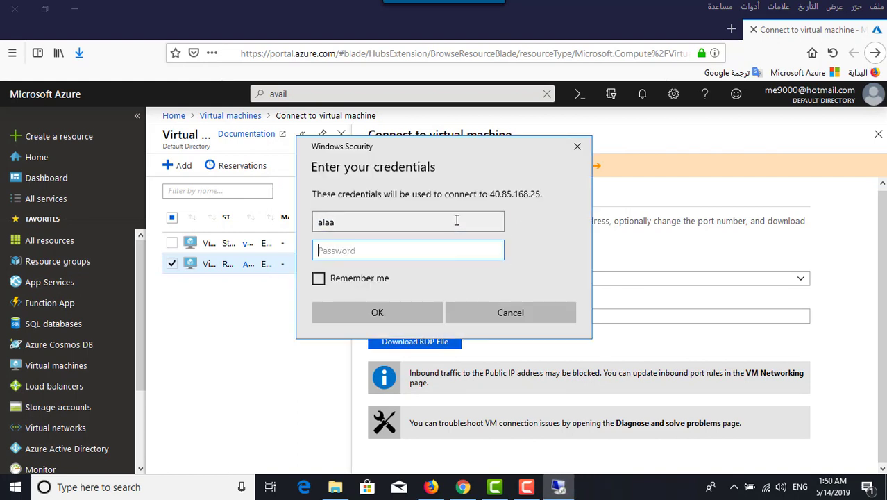
type("•")
key("Return")
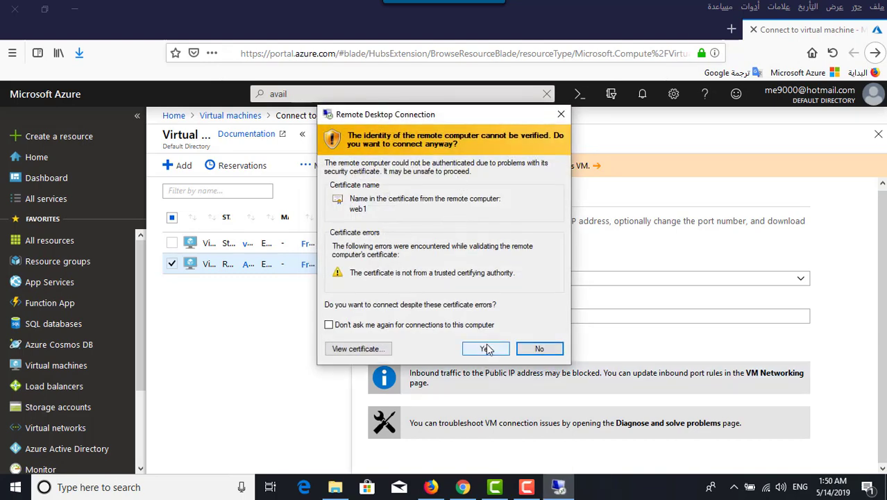
left_click(486, 349)
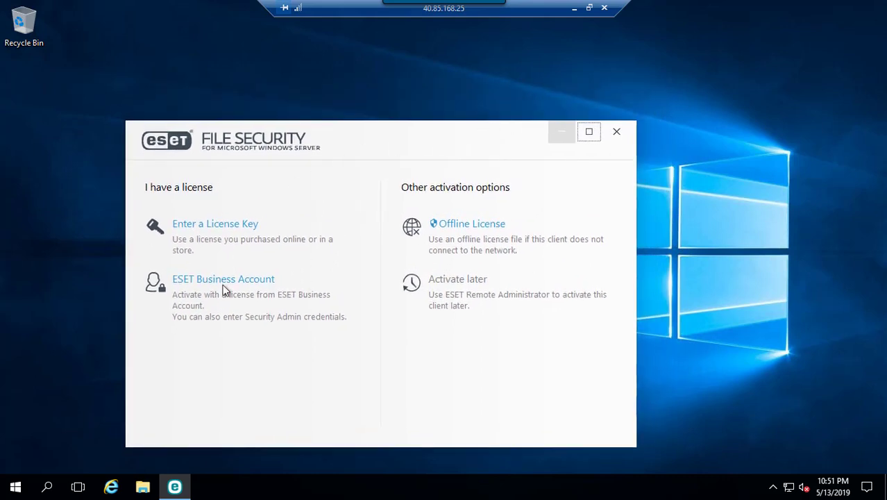
Close the ESET File Security activation window and launch Server Manager from Start
left_click(617, 134)
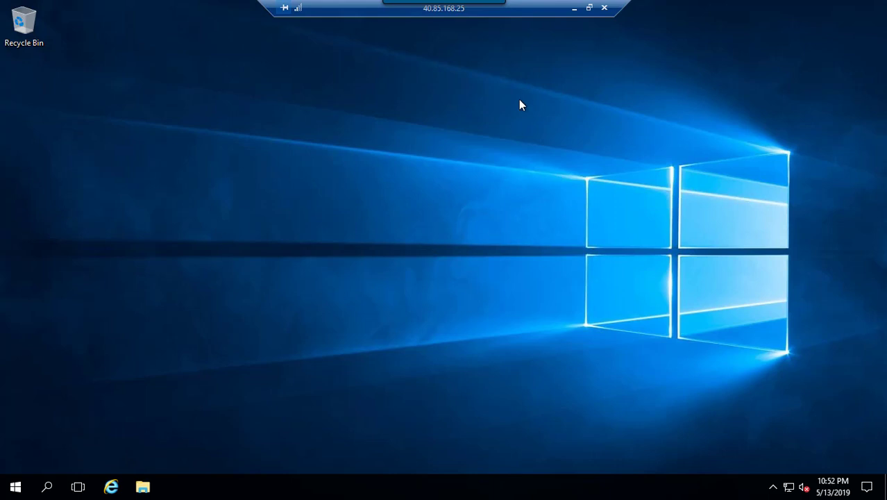
left_click(14, 490)
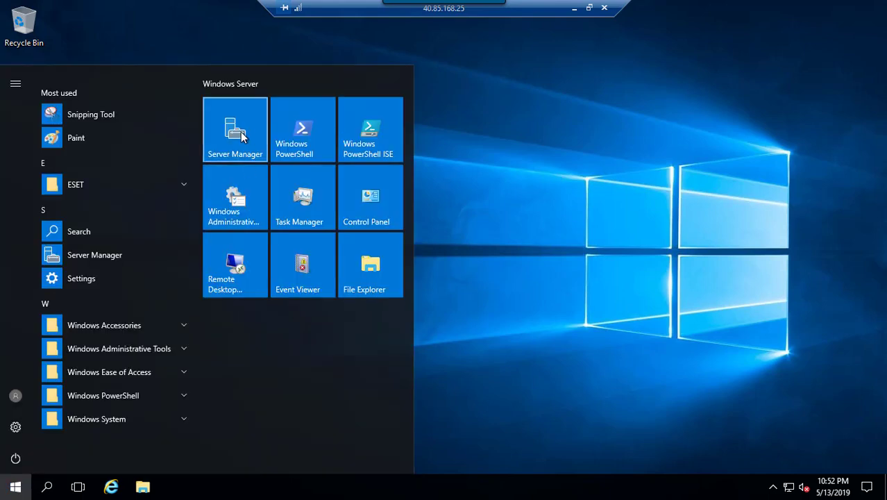
left_click(242, 137)
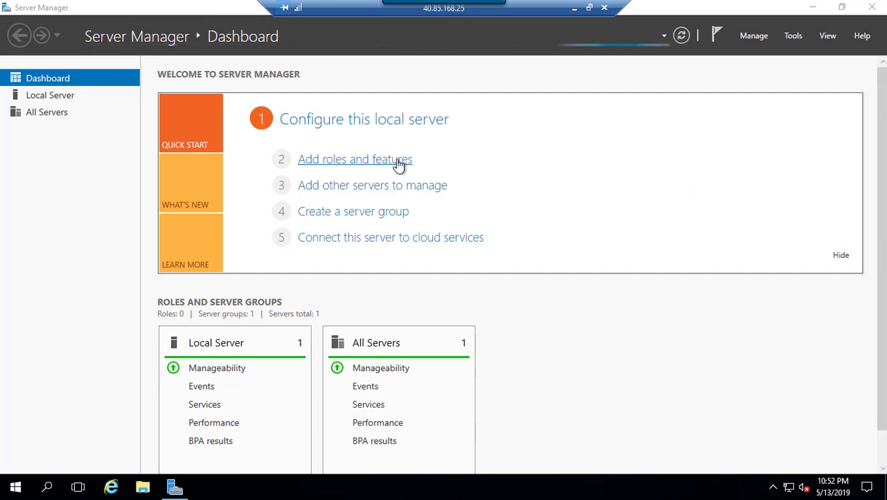
Set IE Enhanced Security Configuration to Off for Administrators and Users, then show the Dashboard
left_click(54, 95)
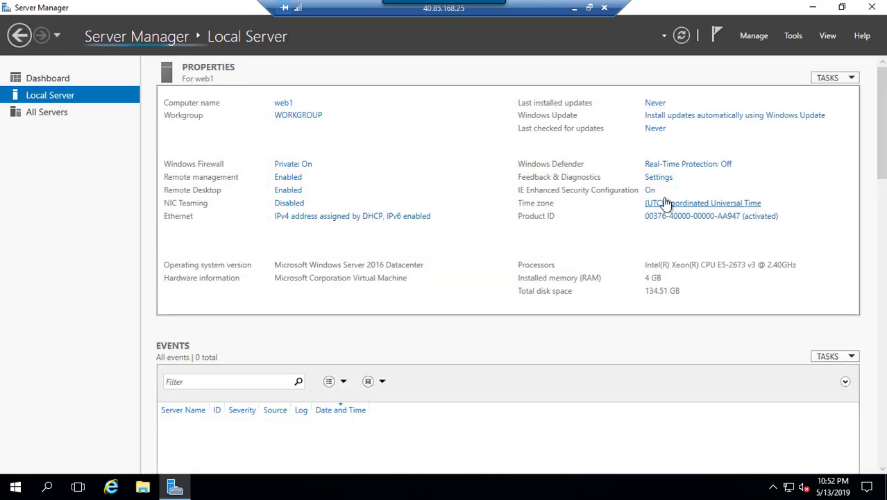
left_click(651, 191)
left_click(358, 225)
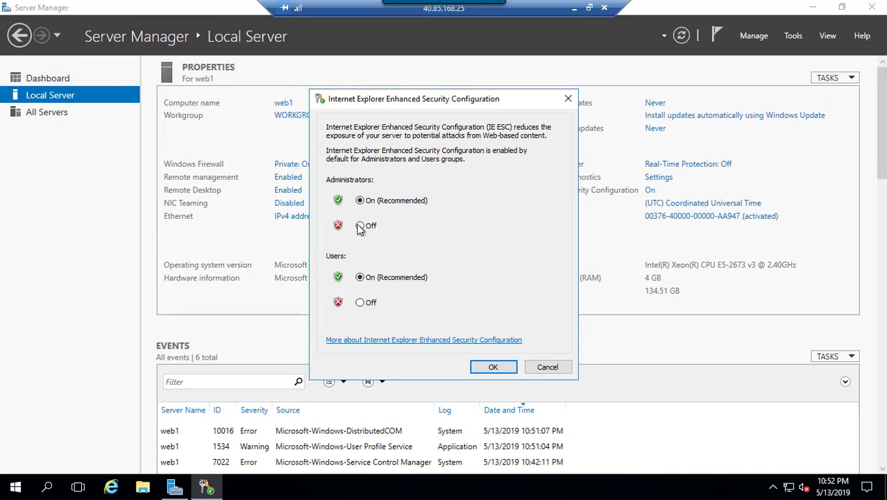
left_click(360, 302)
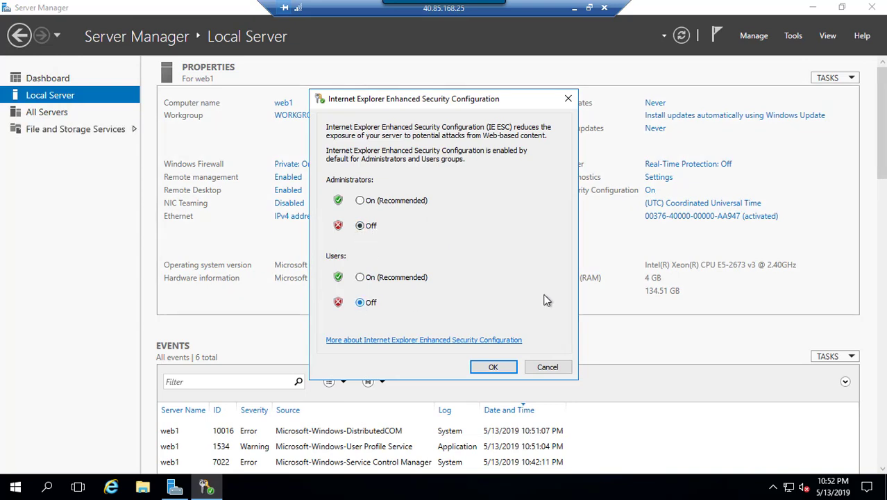
left_click(507, 367)
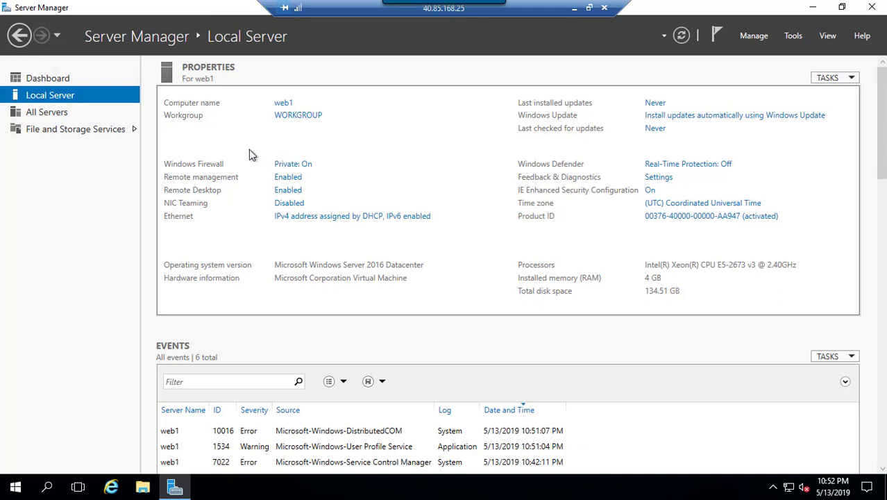
left_click(59, 79)
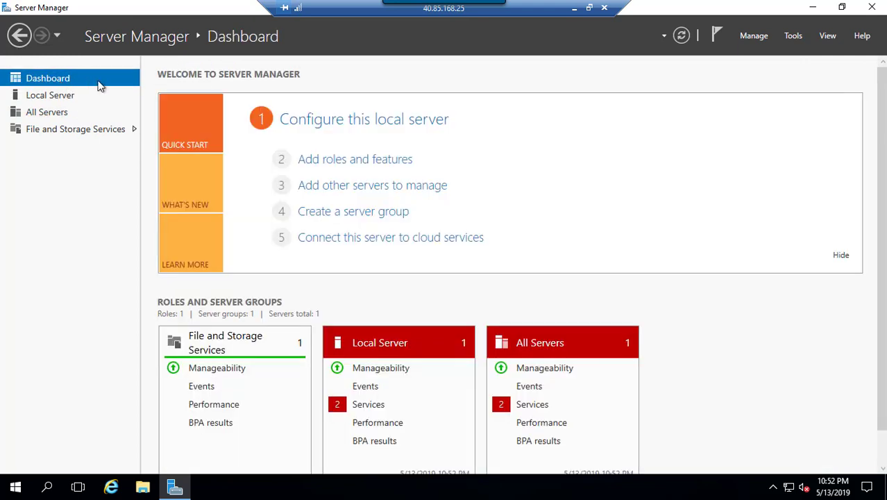
Start the Add Roles and Features wizard as a role-based installation targeting web1
left_click(370, 165)
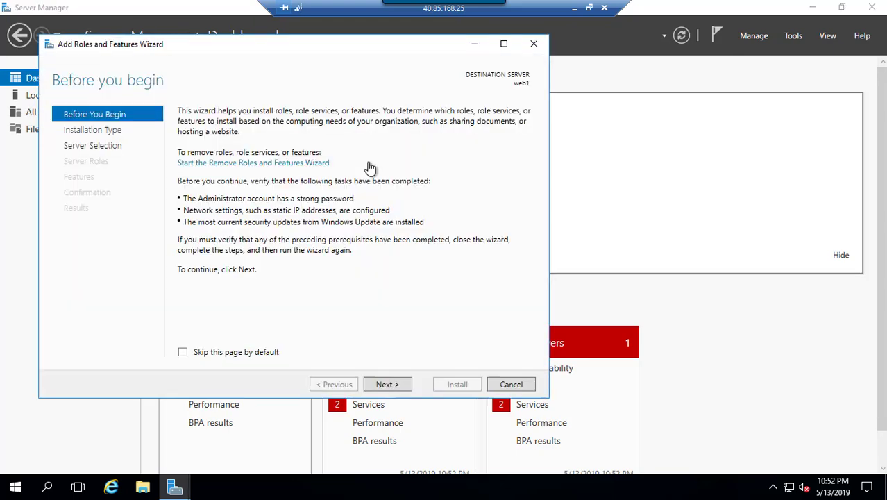
left_click(383, 388)
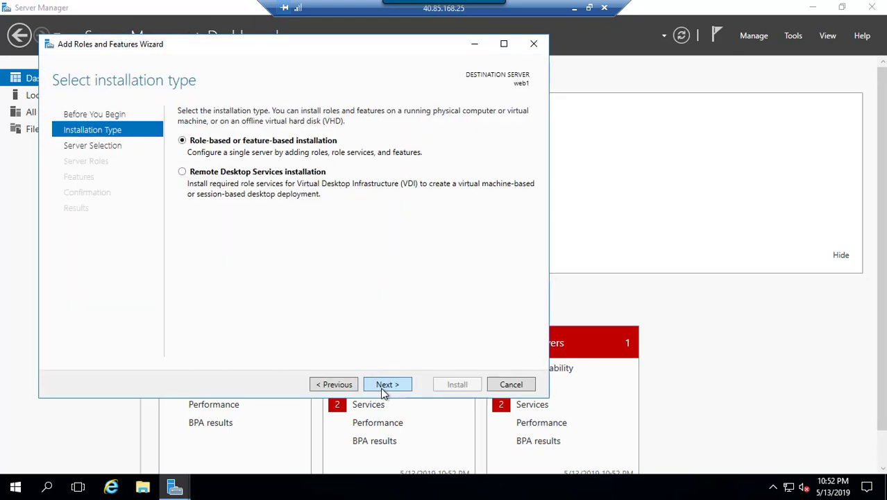
left_click(386, 384)
left_click(386, 384)
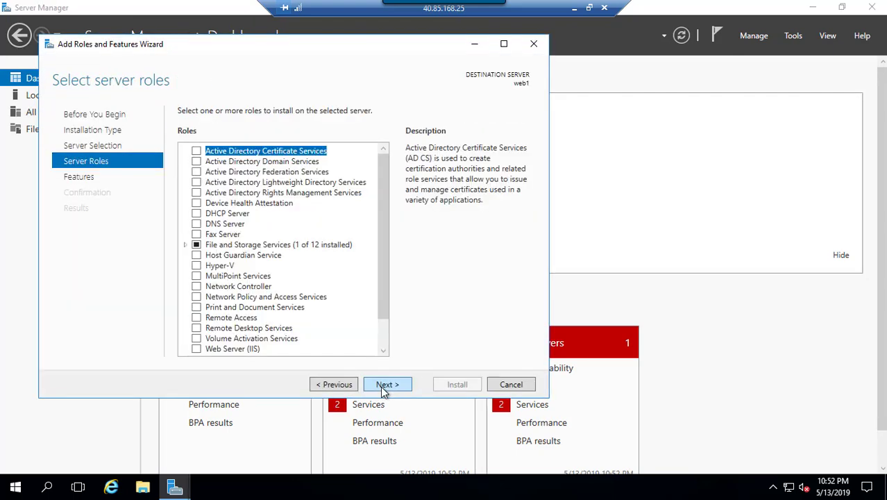
Select Web Server (IIS) with its management tools, keep default features, and install
scroll(379, 292, "down", 1)
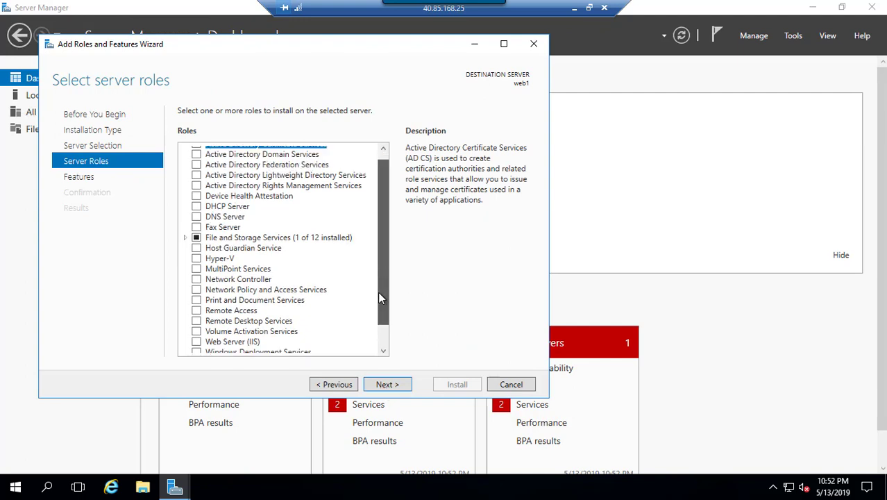
left_click_drag(379, 298, 378, 319)
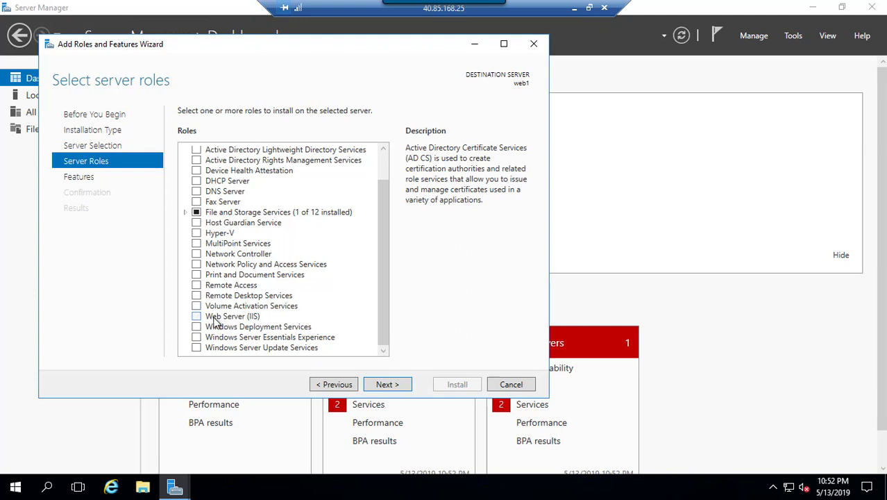
left_click(197, 317)
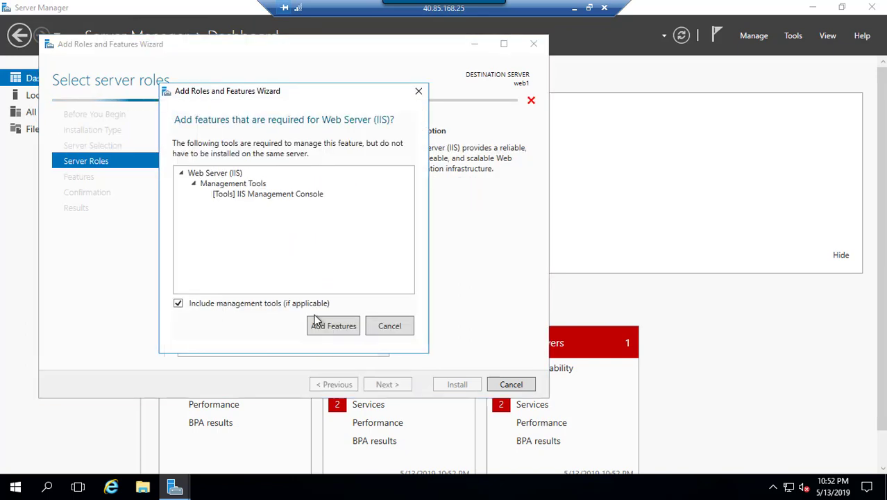
left_click(334, 329)
left_click(385, 386)
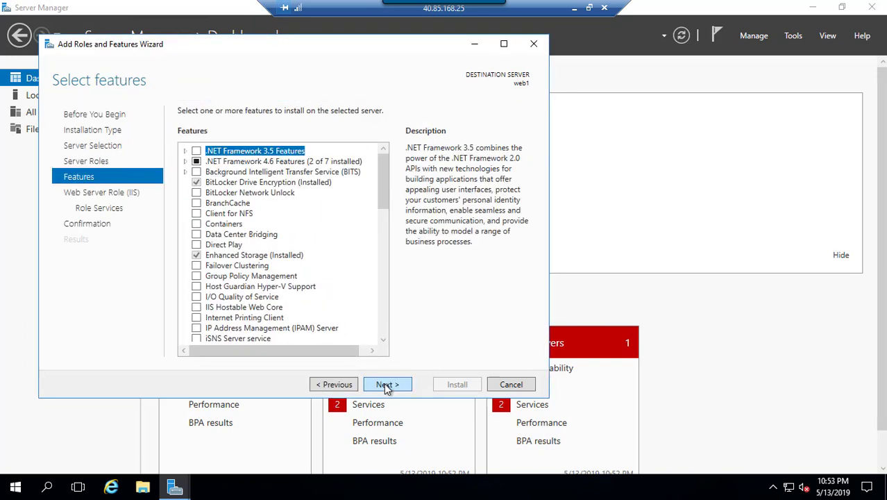
left_click(387, 386)
left_click(387, 386)
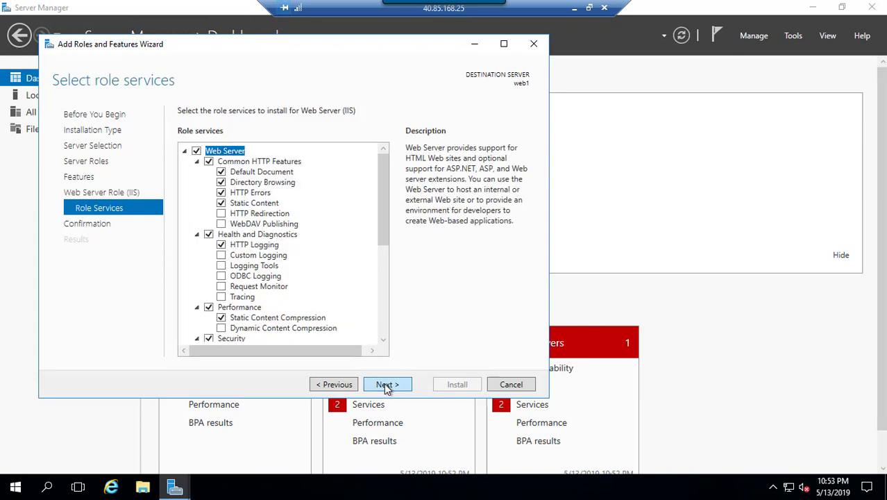
left_click(386, 386)
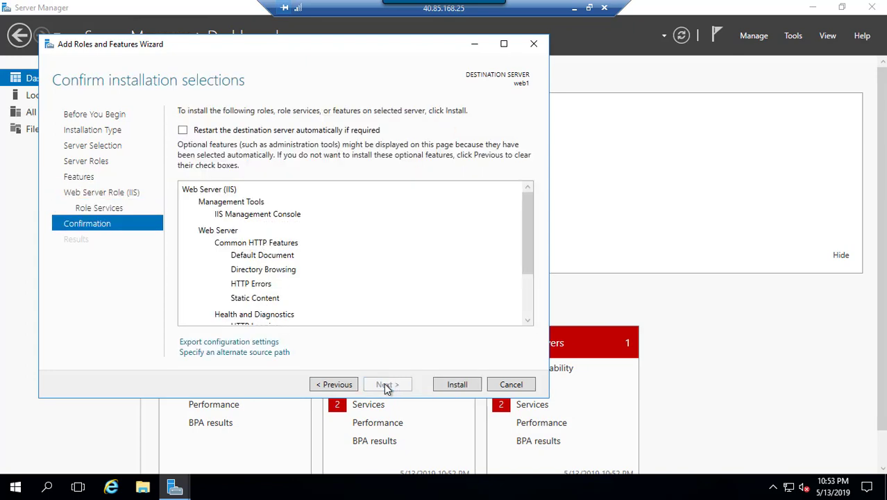
left_click(462, 385)
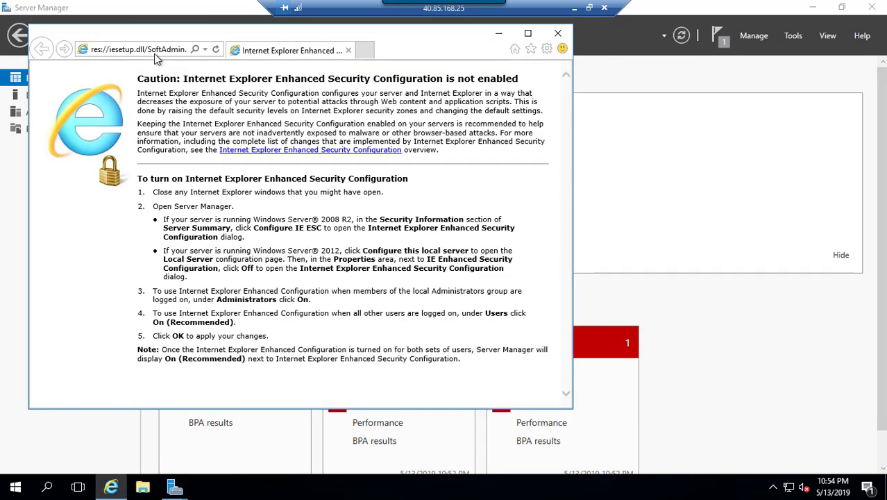
Paste the Google Drive link into Internet Explorer's address bar and load it
left_click(157, 50)
right_click(156, 53)
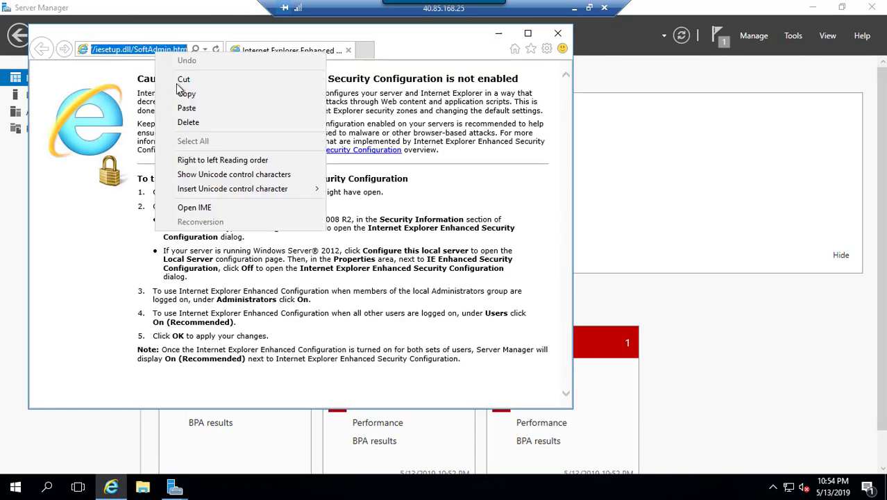
left_click(187, 109)
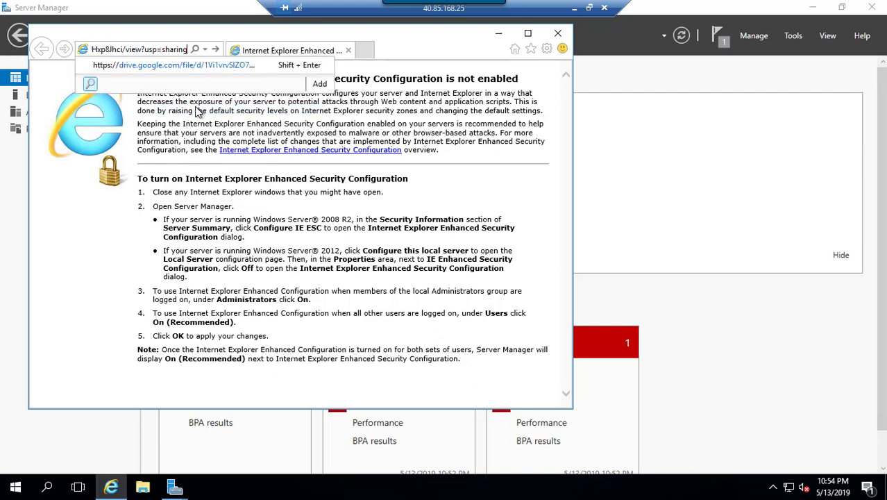
key("Return")
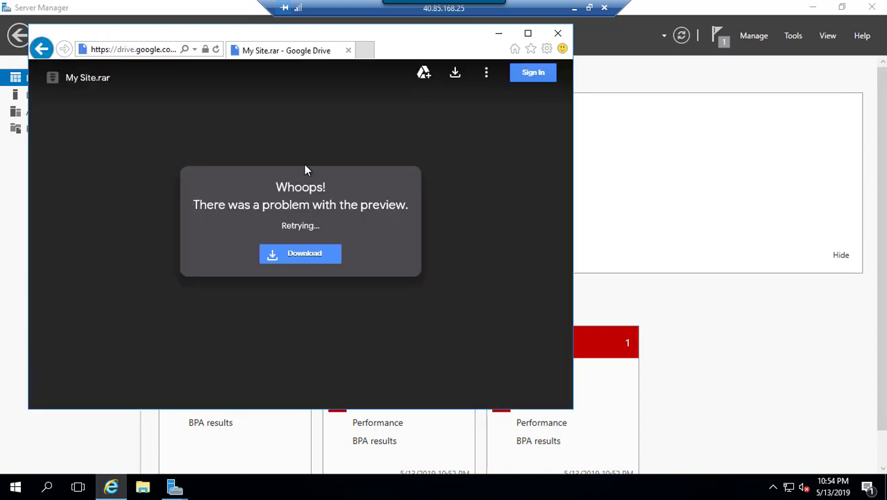
Download and save My Site.rar, then open its Downloads folder
left_click(298, 257)
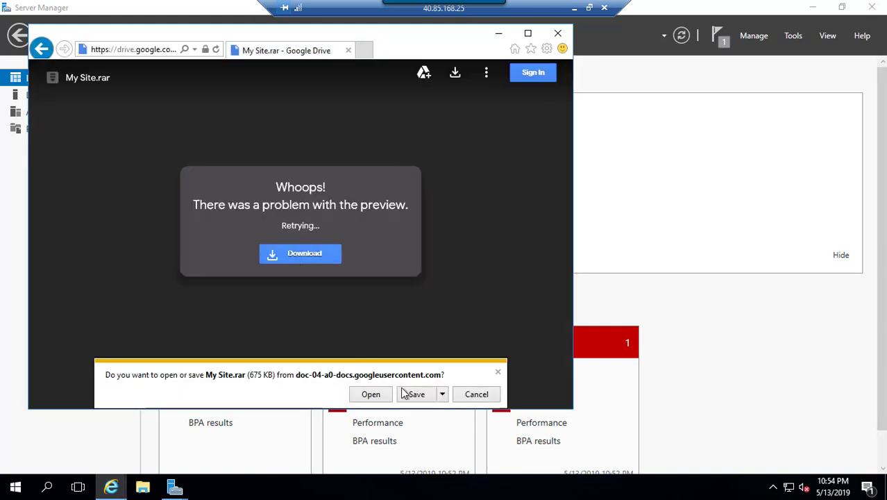
left_click(415, 394)
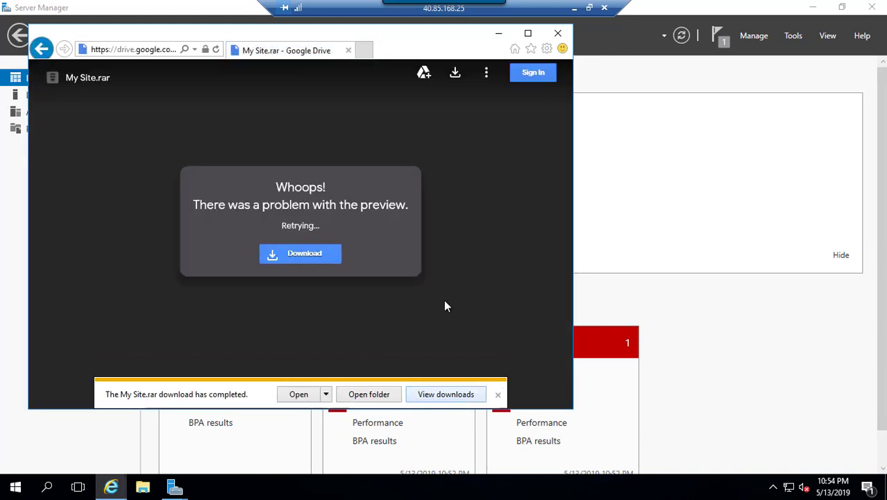
left_click(368, 396)
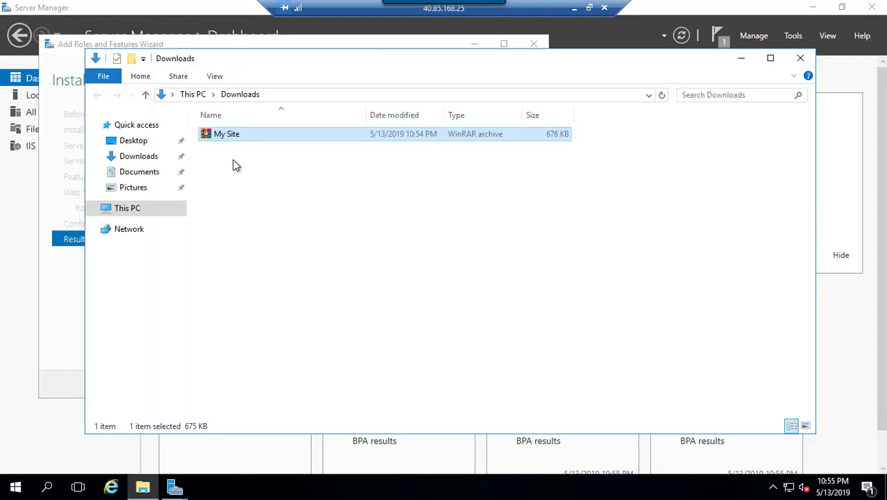
Extract My Site.rar with WinRAR into a My Site folder, then minimize Downloads
right_click(218, 136)
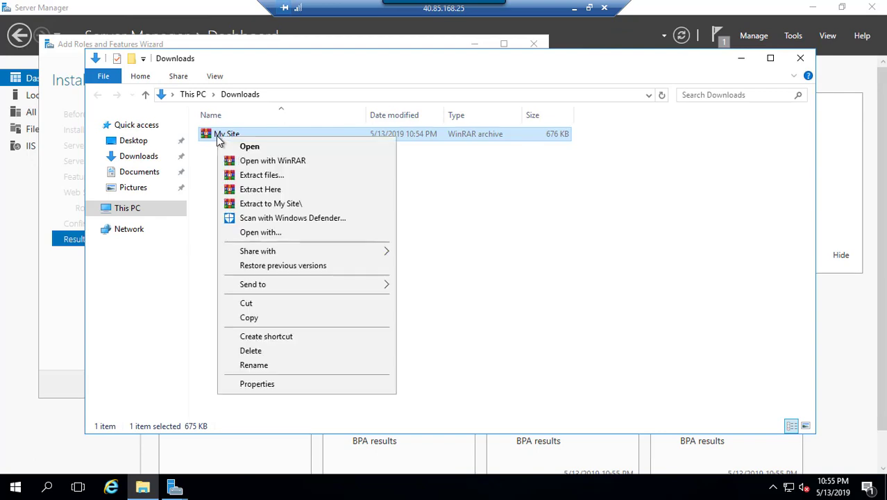
left_click(230, 146)
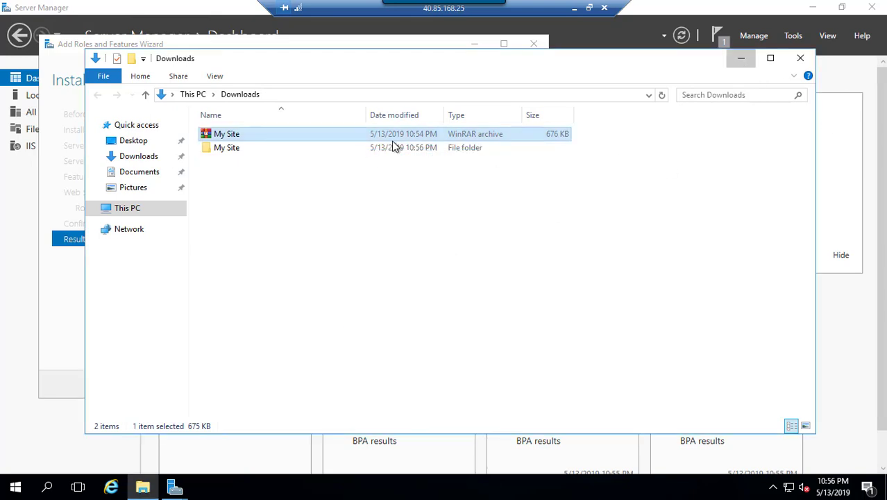
left_click(740, 58)
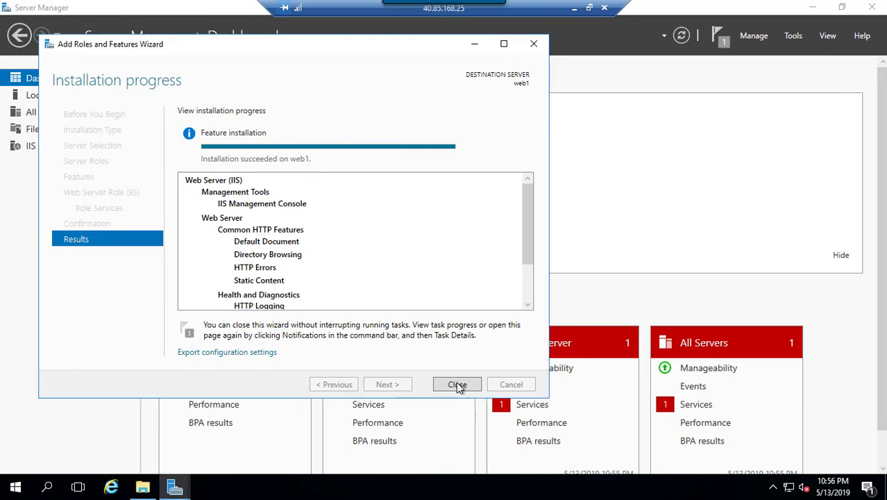
Close the finished IIS wizard, open IIS Manager on web1's Home, then launch Internet Explorer
left_click(458, 384)
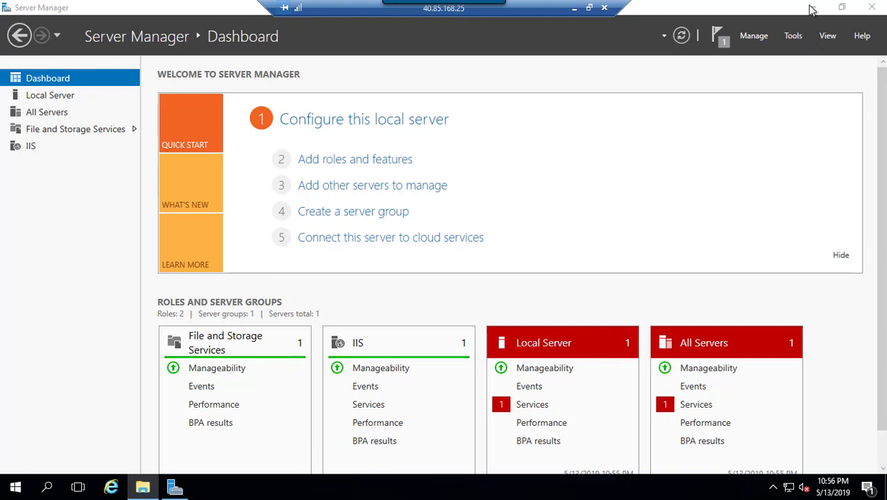
left_click(793, 36)
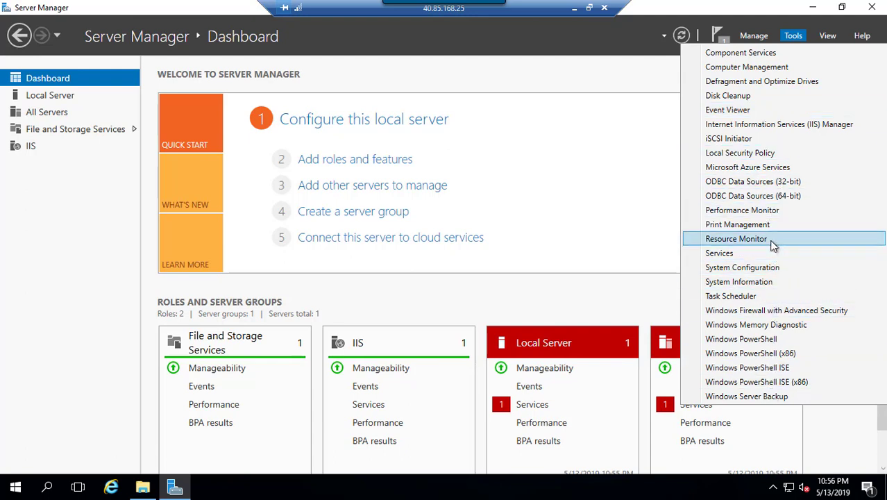
left_click(784, 129)
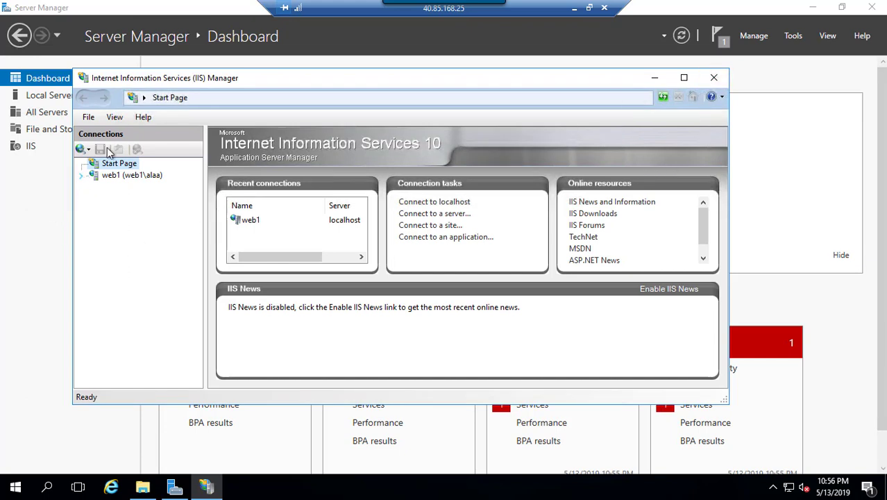
left_click(136, 175)
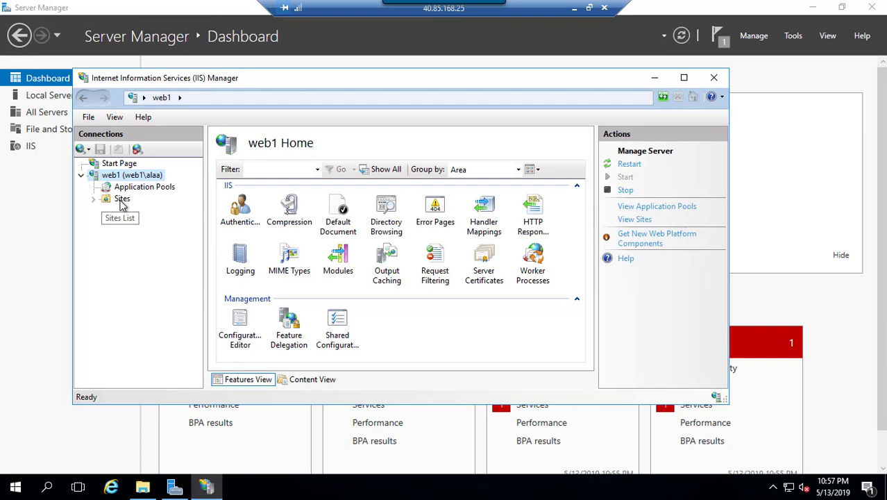
left_click(111, 488)
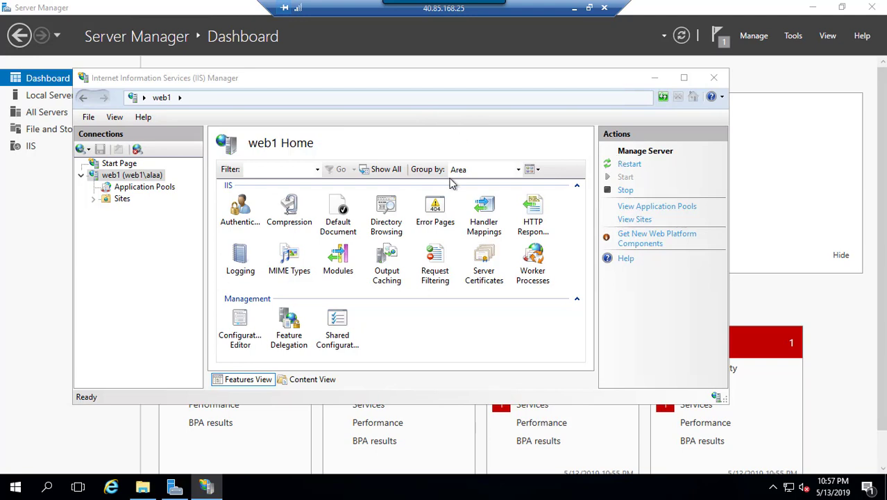
left_click(111, 488)
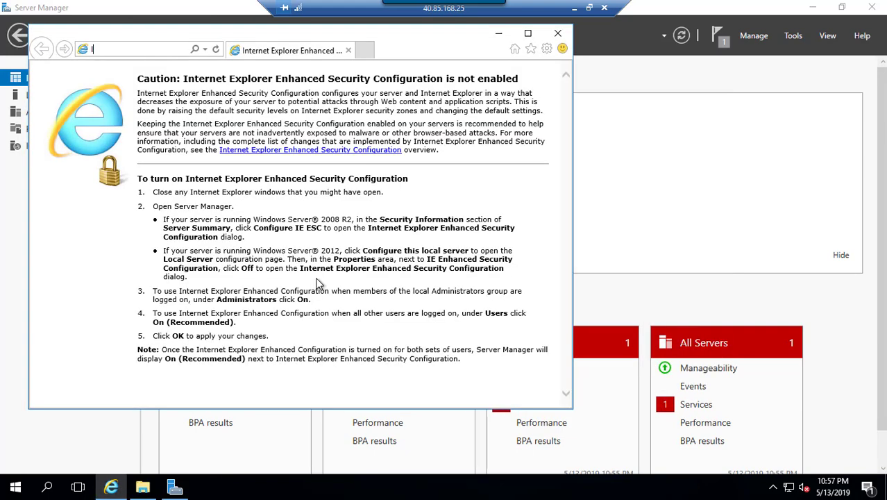
Load localhost in Internet Explorer to confirm the default IIS Windows Server page, then minimize the browser
type("local")
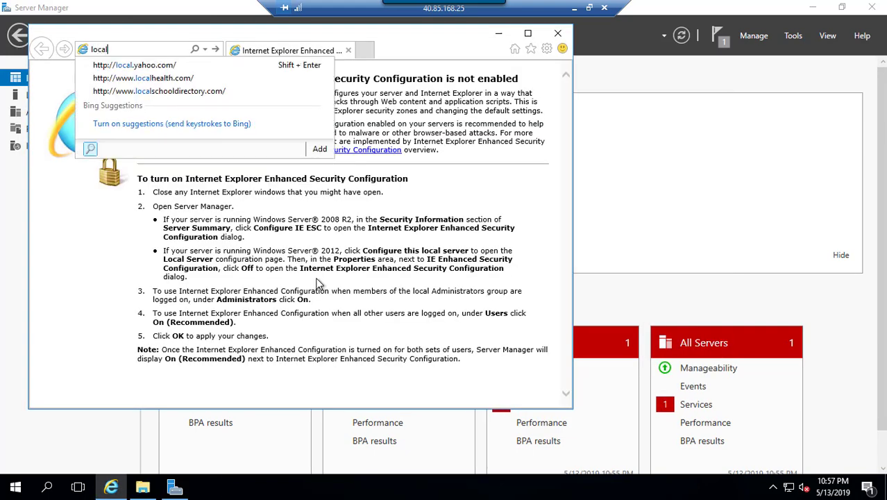
type("host")
key("Return")
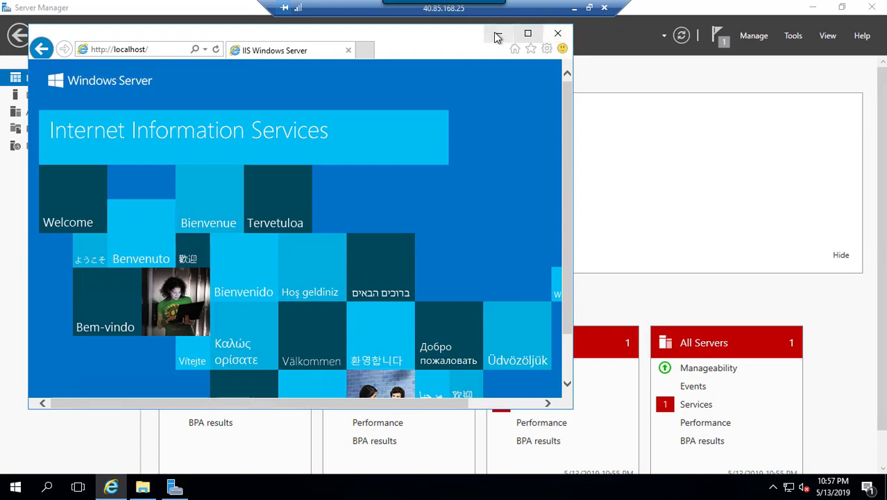
left_click(611, 189)
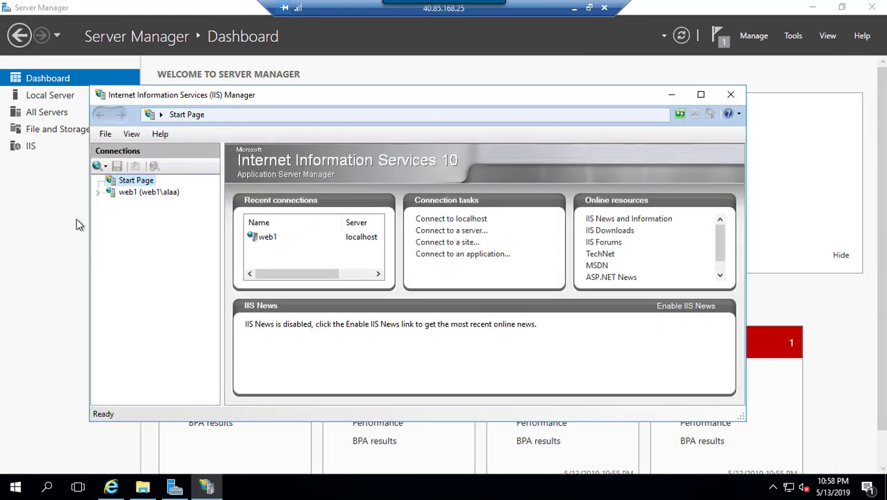
Expand web1 > Sites and explore Default Web Site to open C:\inetpub\wwwroot in File Explorer
left_click(102, 195)
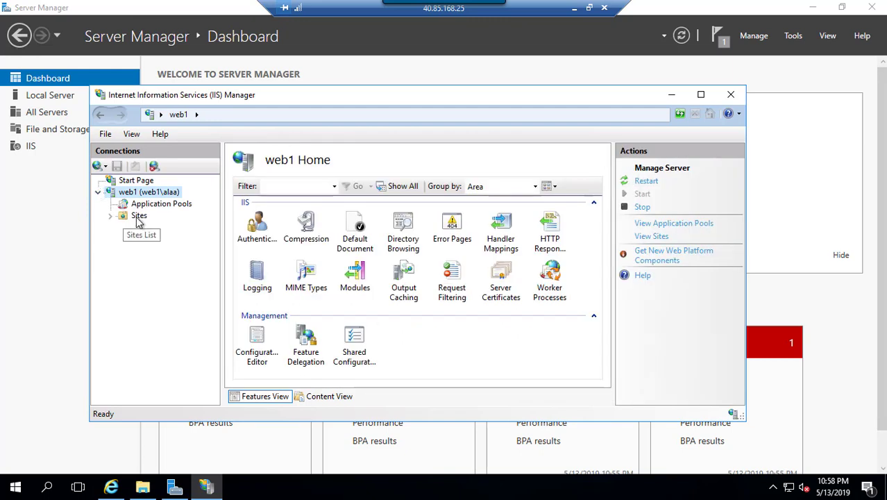
right_click(138, 218)
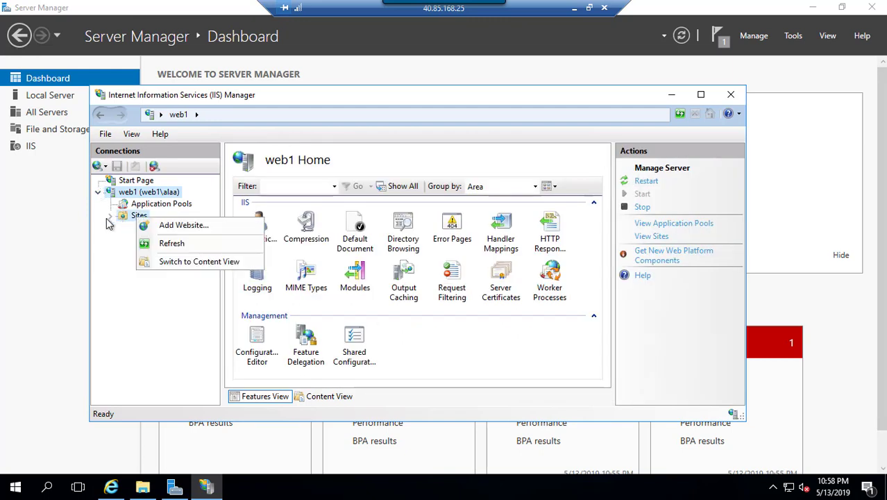
left_click(109, 216)
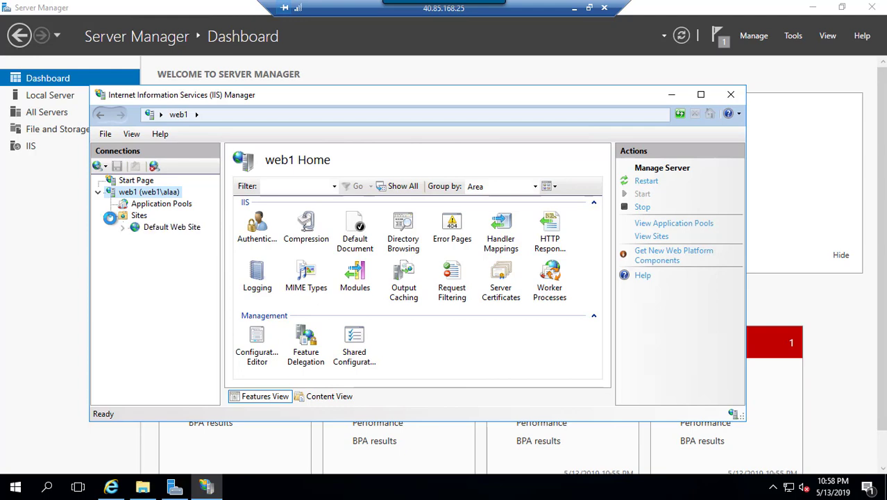
right_click(180, 229)
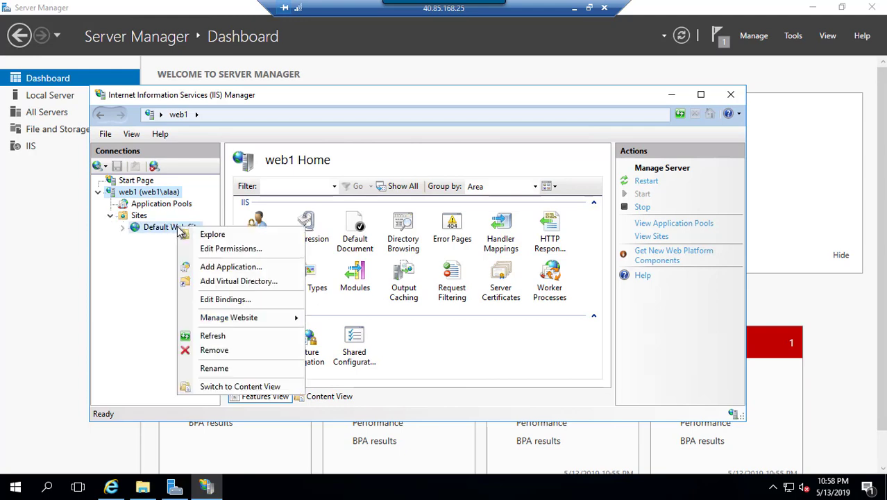
left_click(203, 234)
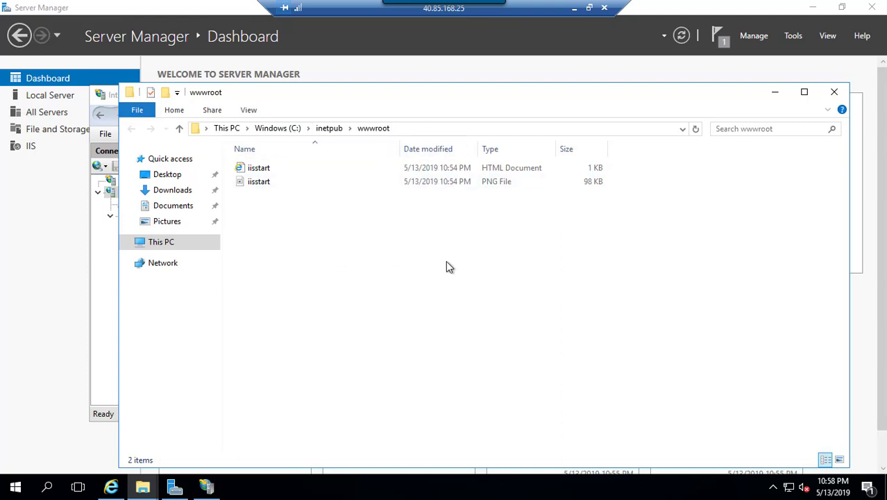
Copy the five website items from Downloads\My Site\My Site
left_click(141, 489)
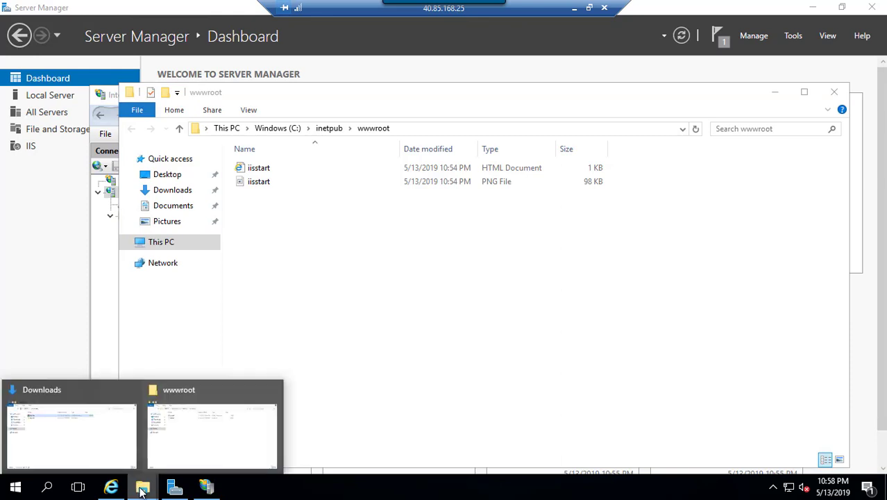
left_click(132, 422)
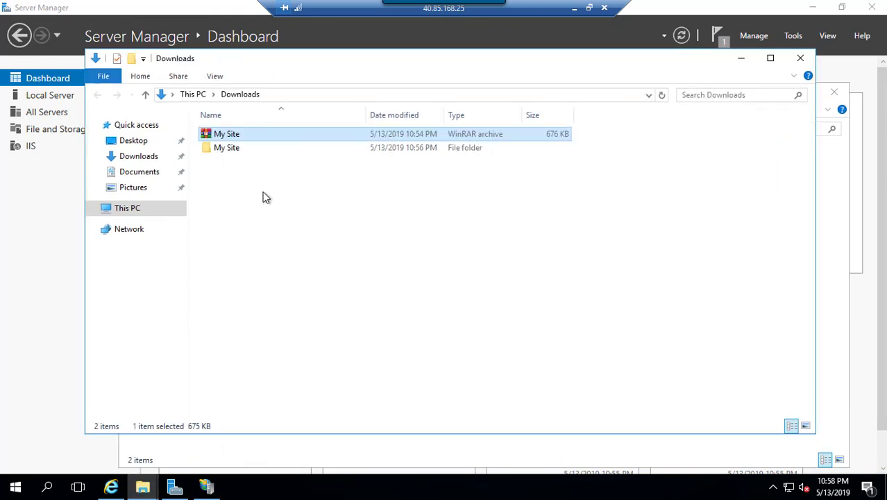
double_click(224, 150)
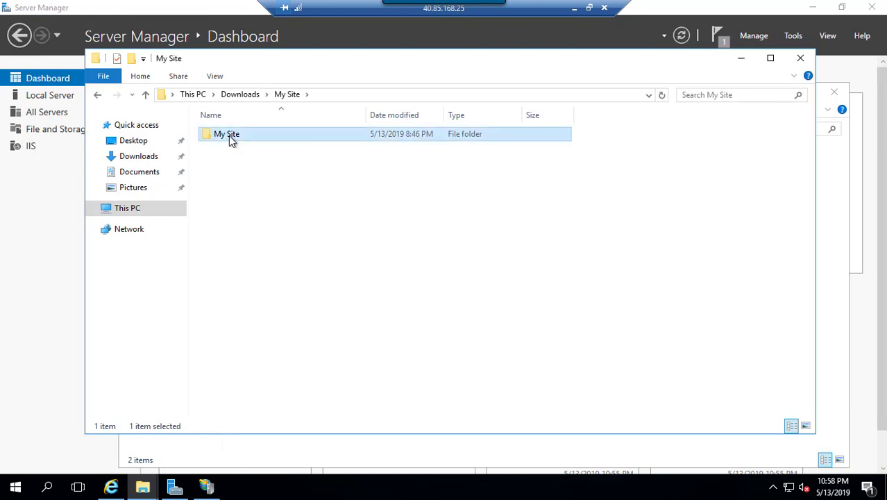
double_click(228, 135)
left_click_drag(327, 306, 205, 111)
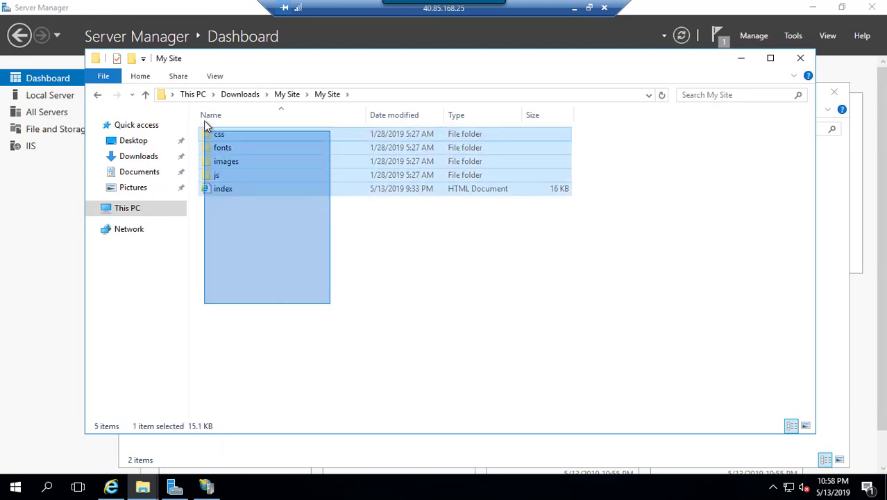
right_click(258, 158)
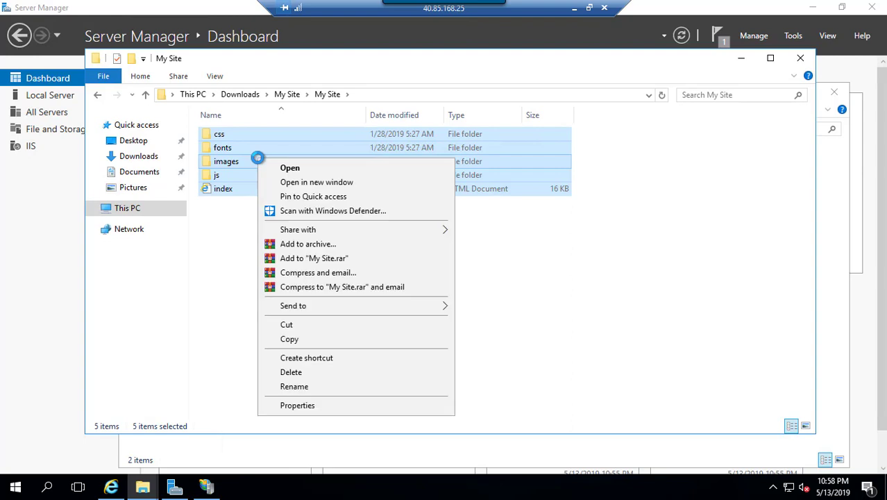
left_click(299, 338)
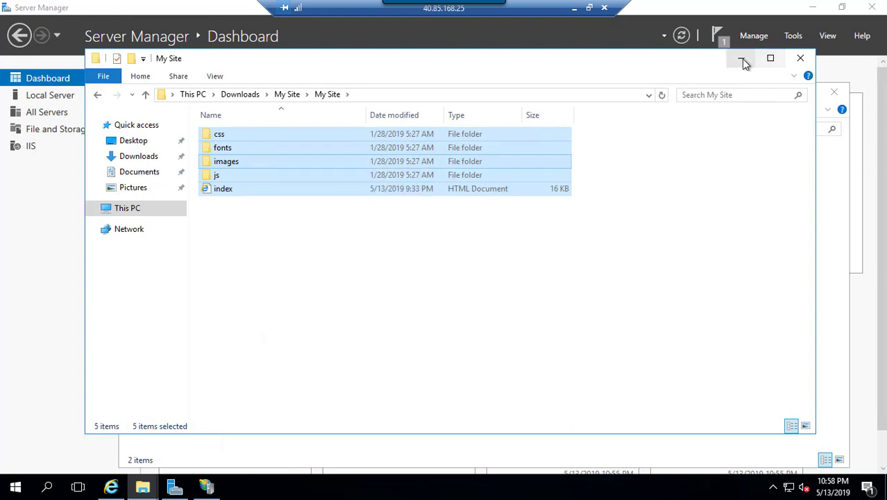
left_click(742, 58)
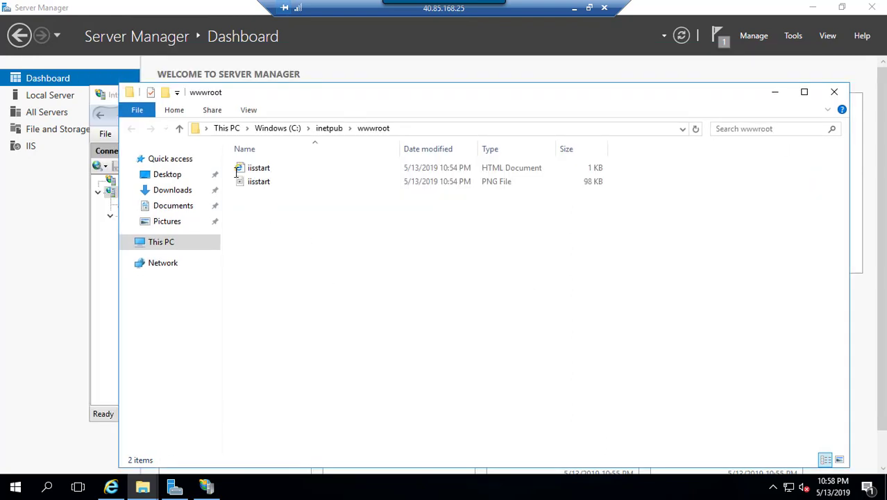
Delete the two iisstart files from wwwroot and paste in the copied site files
left_click_drag(227, 147, 307, 242)
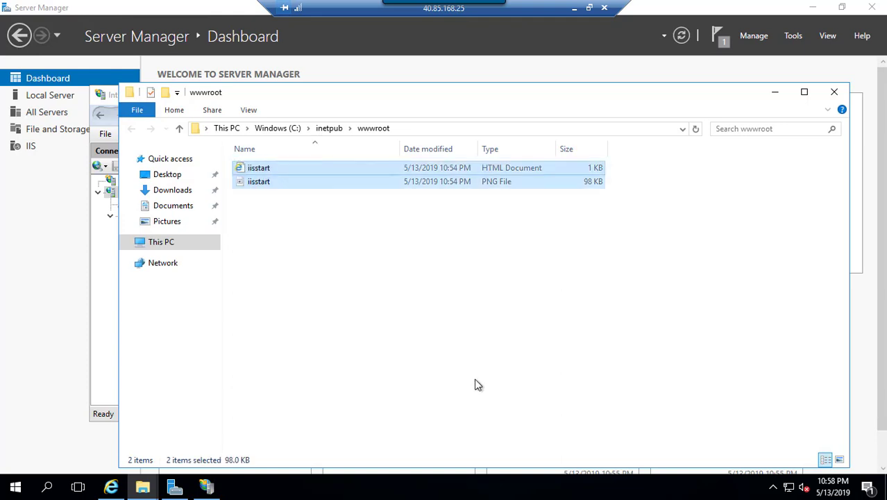
key("alt+Up")
right_click(349, 200)
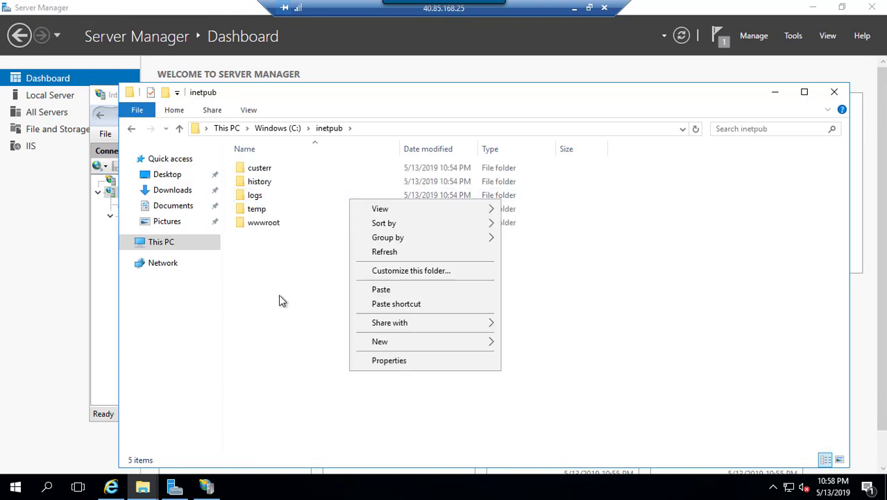
left_click(271, 230)
double_click(271, 230)
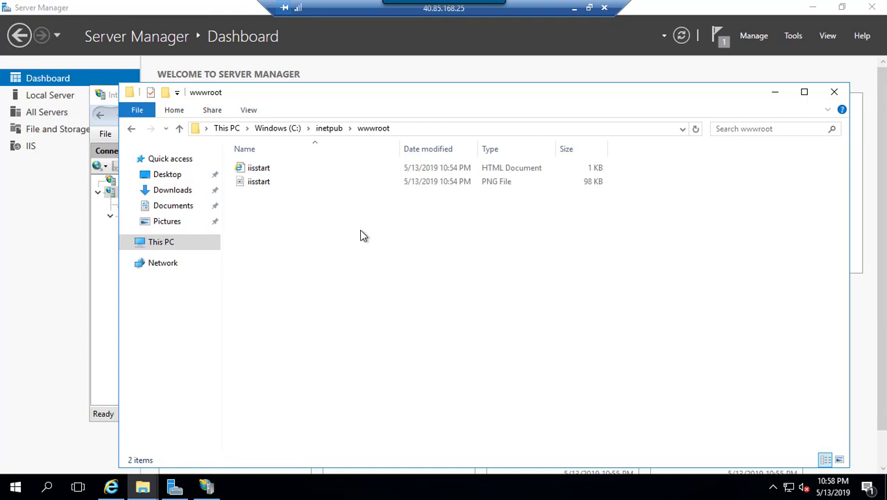
left_click_drag(301, 218, 247, 150)
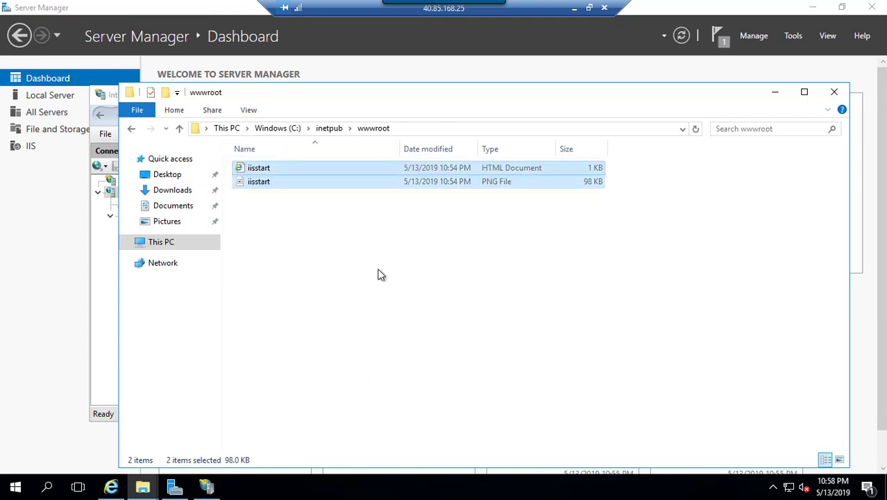
key("Delete")
right_click(357, 203)
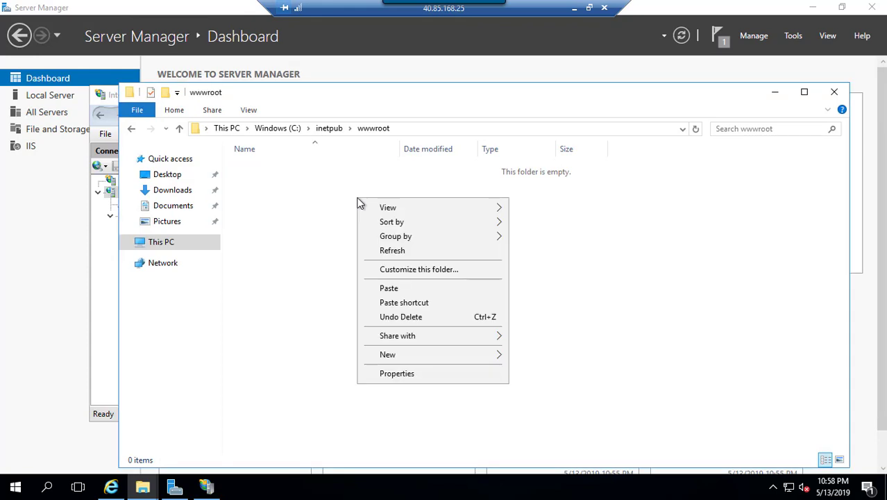
left_click(399, 288)
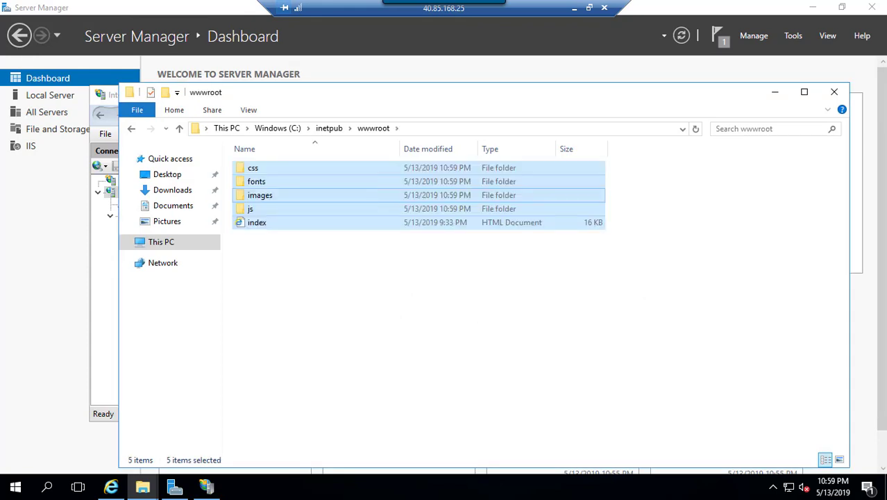
left_click(775, 93)
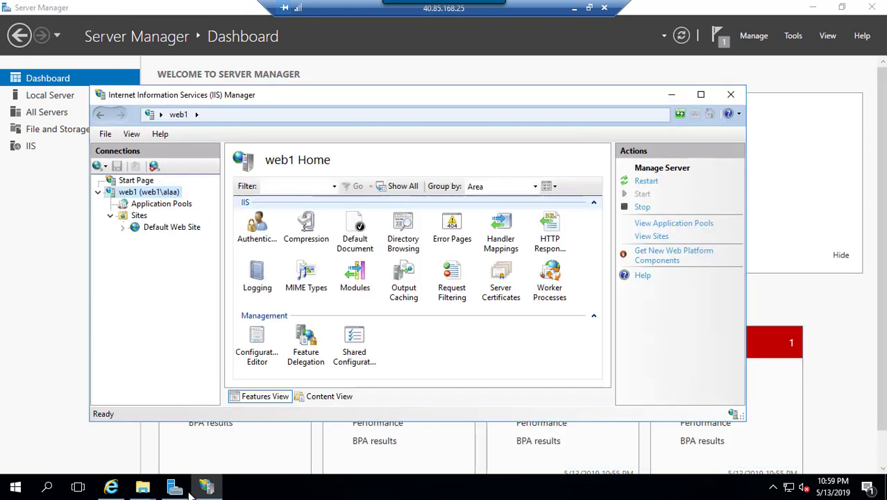
Refresh localhost in a maximized Internet Explorer and scroll down through the new Microsoft Azure site's IaaS cards
left_click(111, 486)
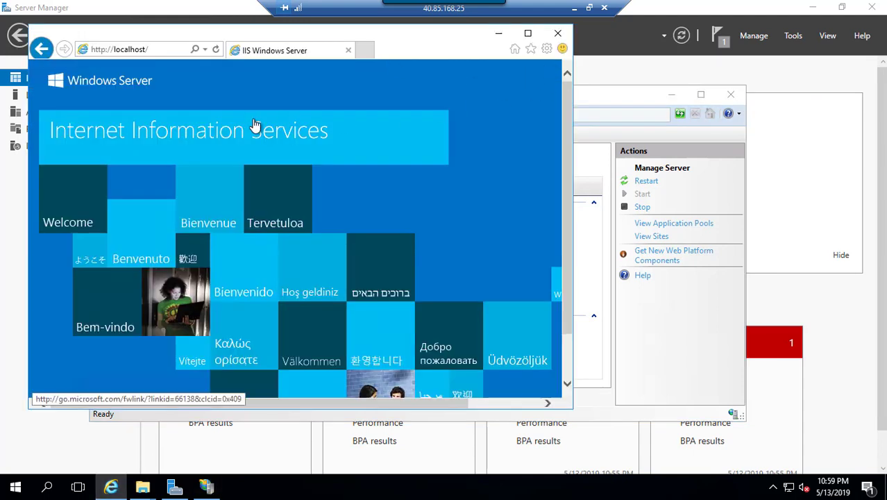
left_click(216, 51)
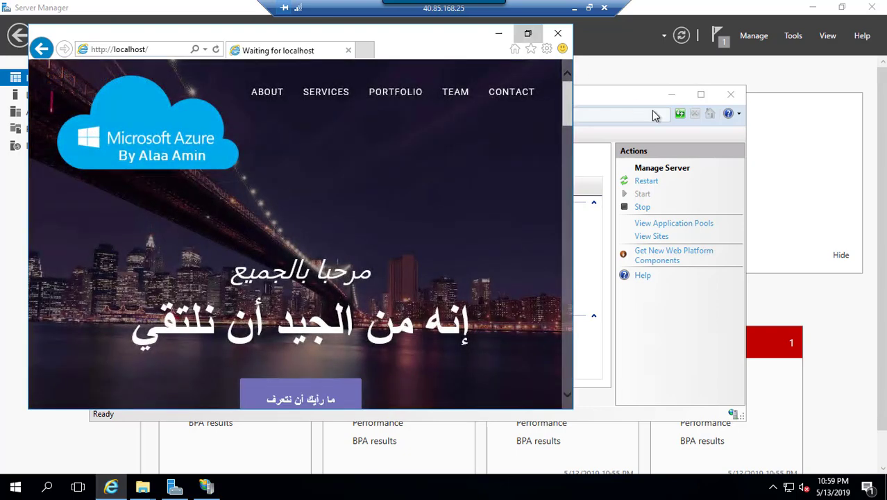
left_click(528, 32)
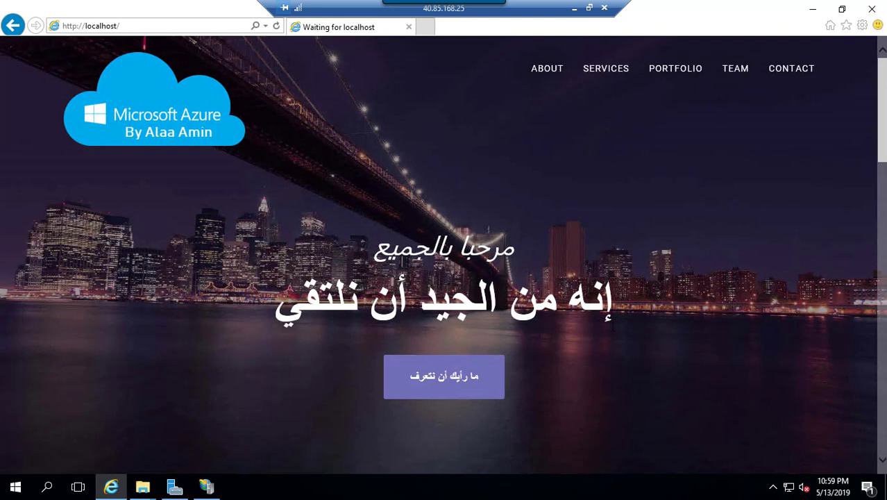
scroll(323, 311, "down", 5)
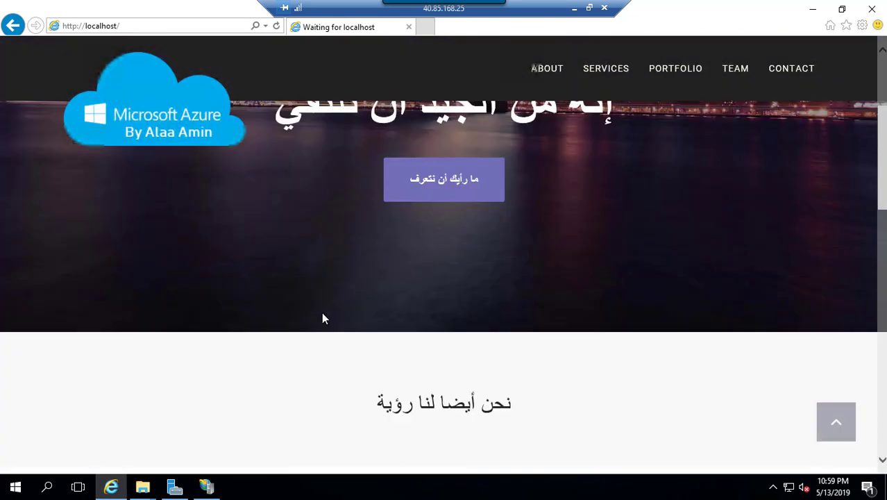
scroll(329, 282, "down", 4)
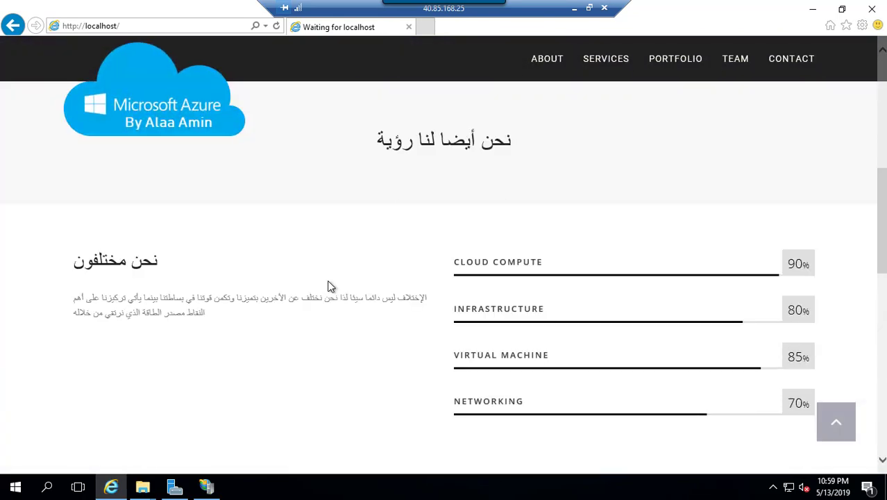
scroll(331, 292, "down", 4)
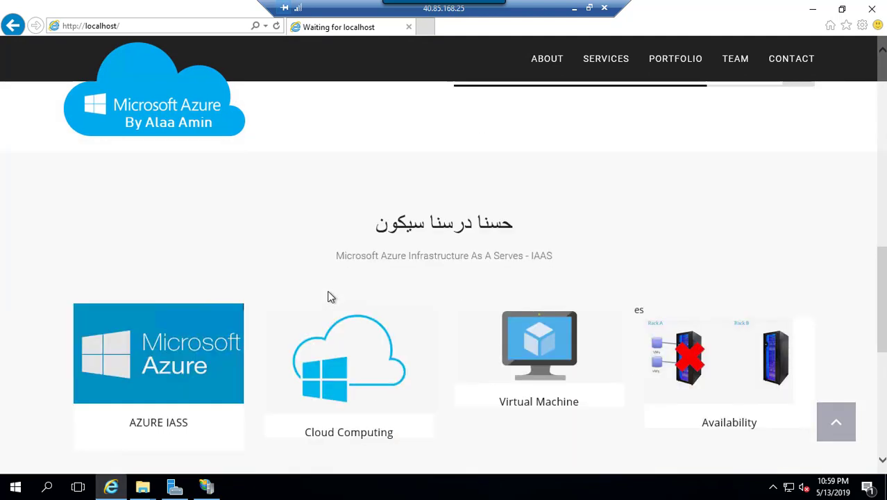